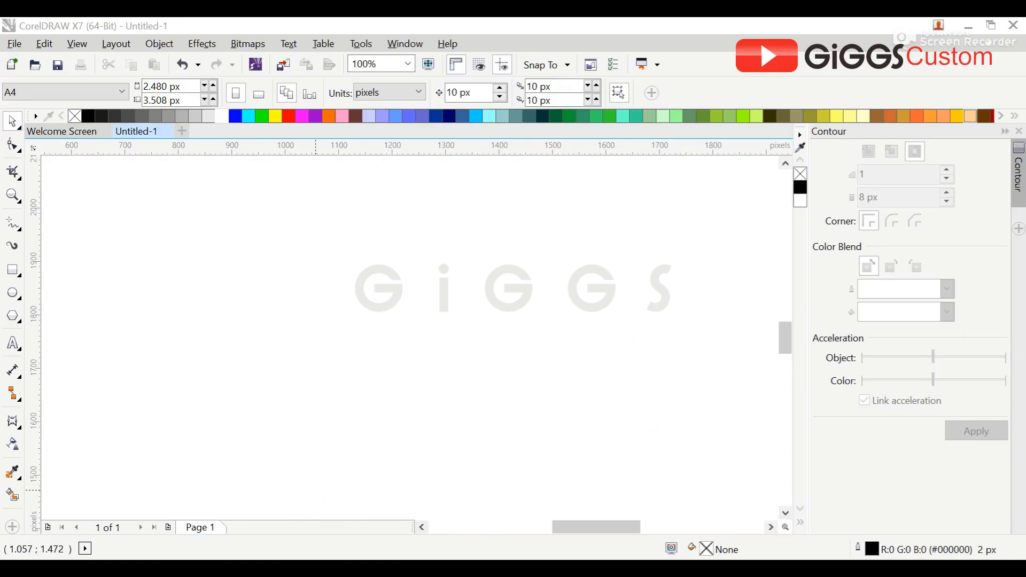
# - Close the Contour docker and draw a rectangle about 1140 by 586 px with a black fill and no outline
pyautogui.click(1020, 132)
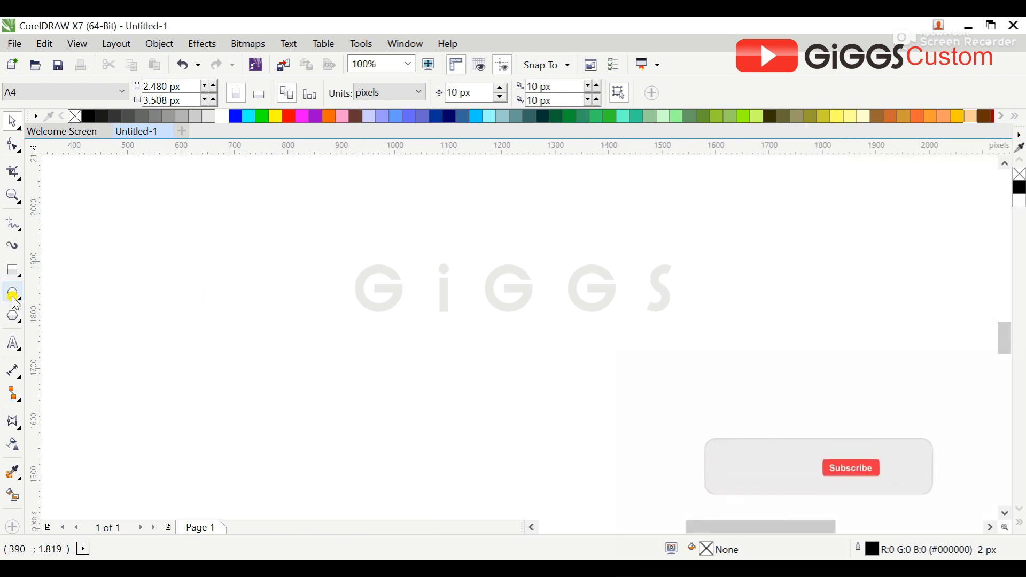
pyautogui.click(13, 270)
pyautogui.moveTo(212, 171); pyautogui.dragTo(822, 484)
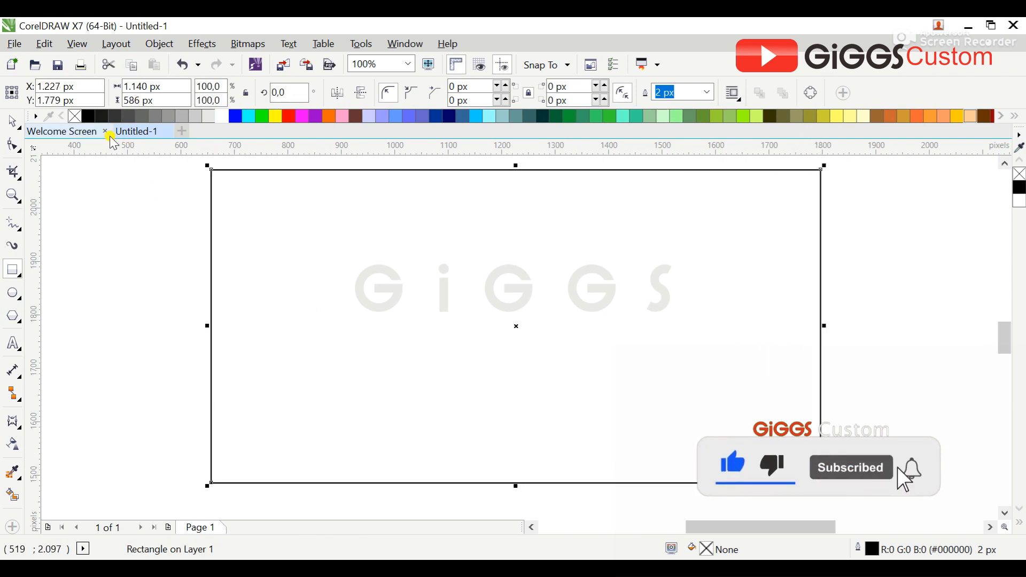
pyautogui.click(87, 116)
pyautogui.rightClick(75, 116)
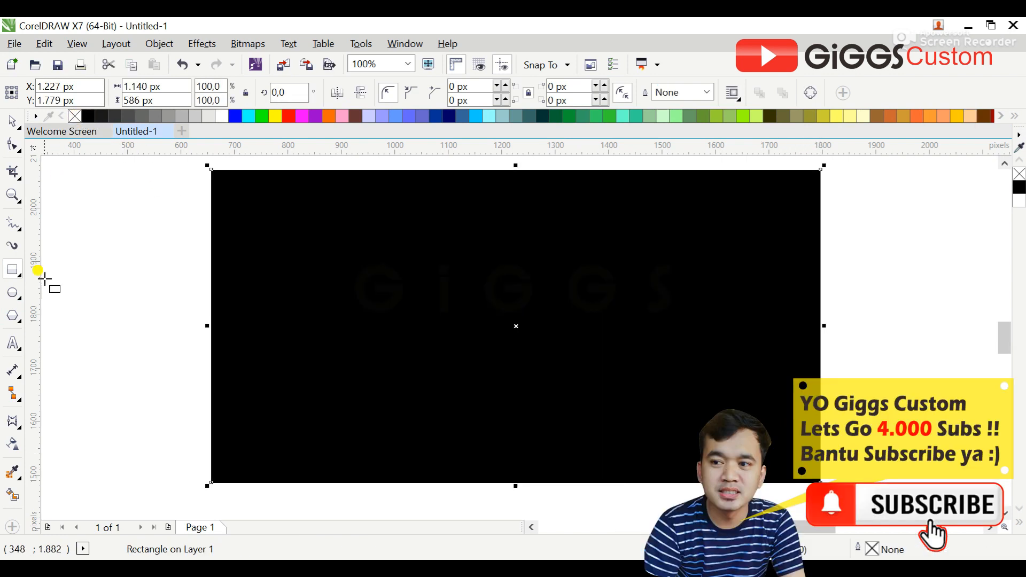
# - Draw a circle about 412 px across centred on the black rectangle, with a white outline and red fill
pyautogui.click(12, 293)
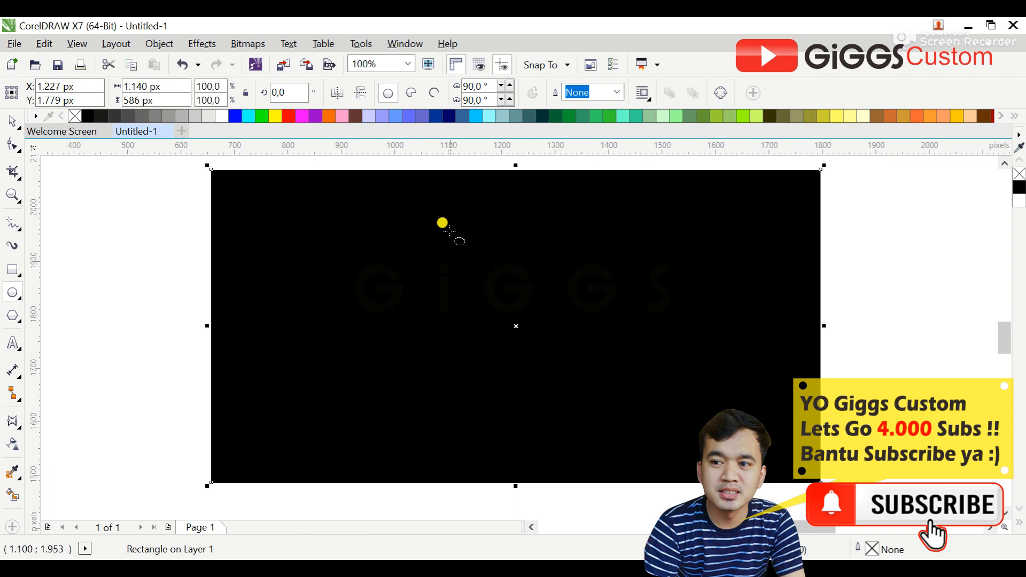
pyautogui.moveTo(464, 219)
pyautogui.mouseDown()
pyautogui.moveTo(486, 262)
pyautogui.moveTo(691, 447)
pyautogui.mouseUp()
pyautogui.press('space')
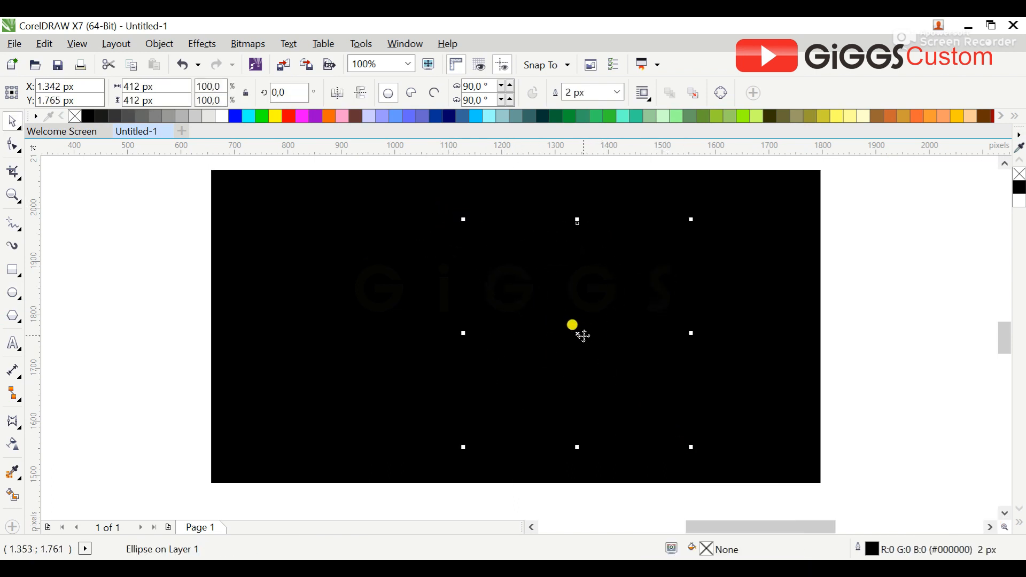
pyautogui.moveTo(583, 335); pyautogui.dragTo(519, 328)
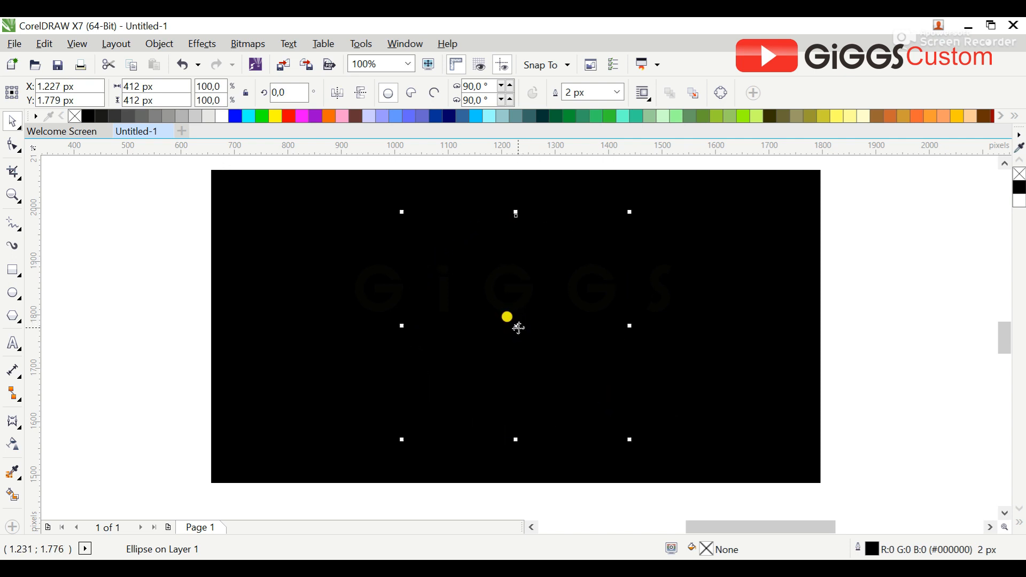
pyautogui.rightClick(226, 116)
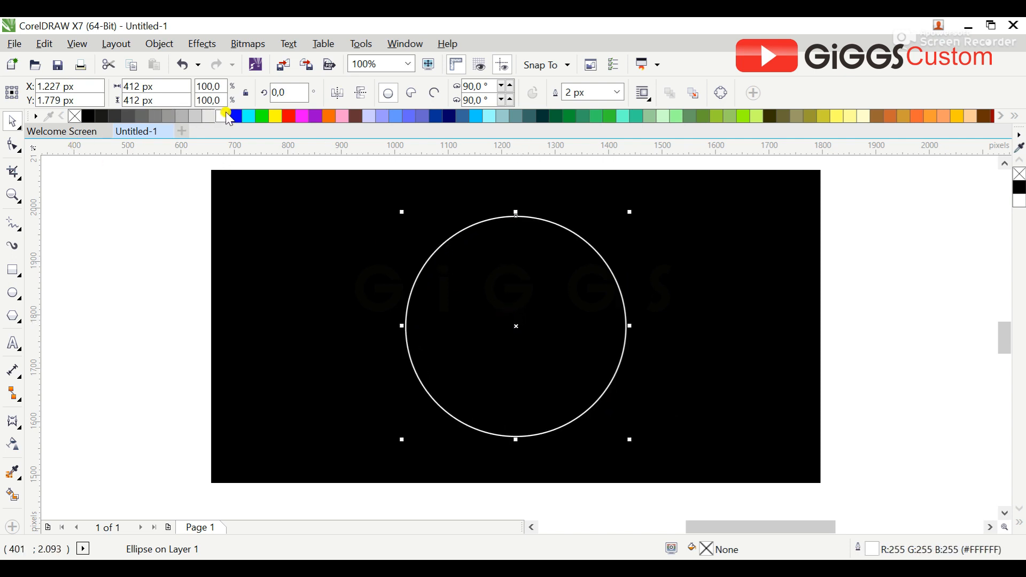
pyautogui.click(288, 115)
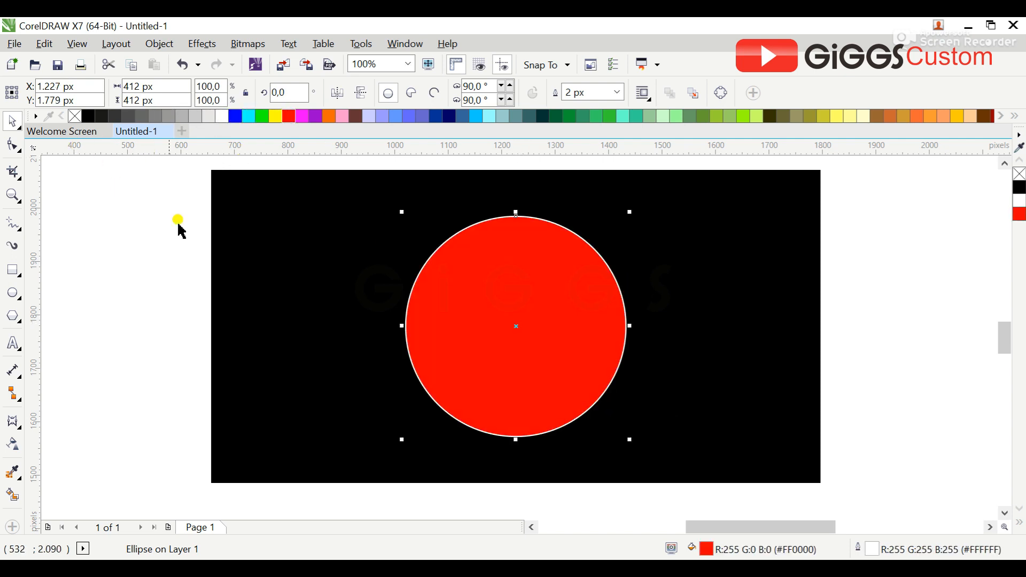
# - Apply an elliptical fountain fill centred on the circle, running from black in the middle to white at the edge
pyautogui.press('g')
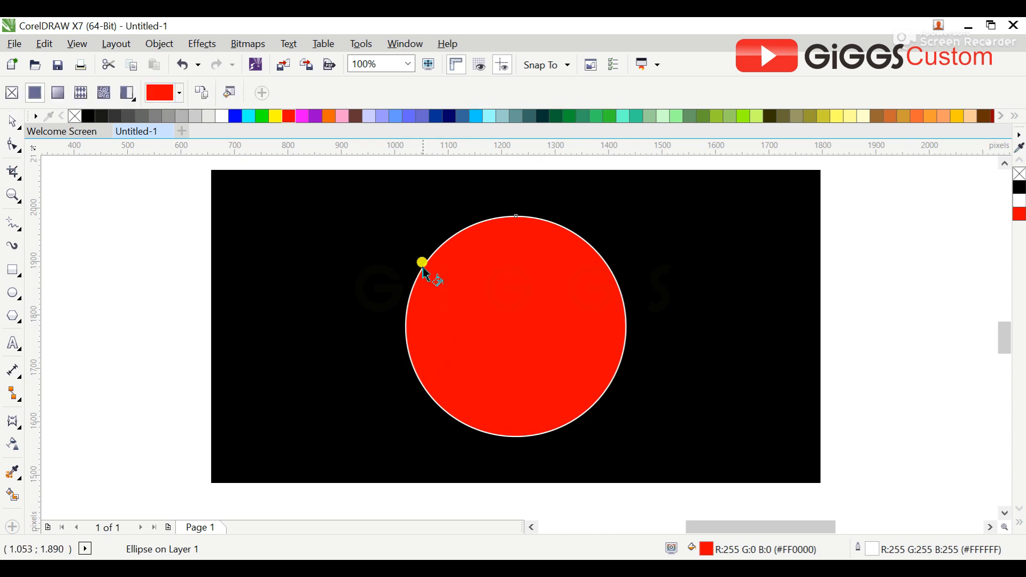
pyautogui.moveTo(436, 294); pyautogui.dragTo(413, 273)
pyautogui.click(226, 94)
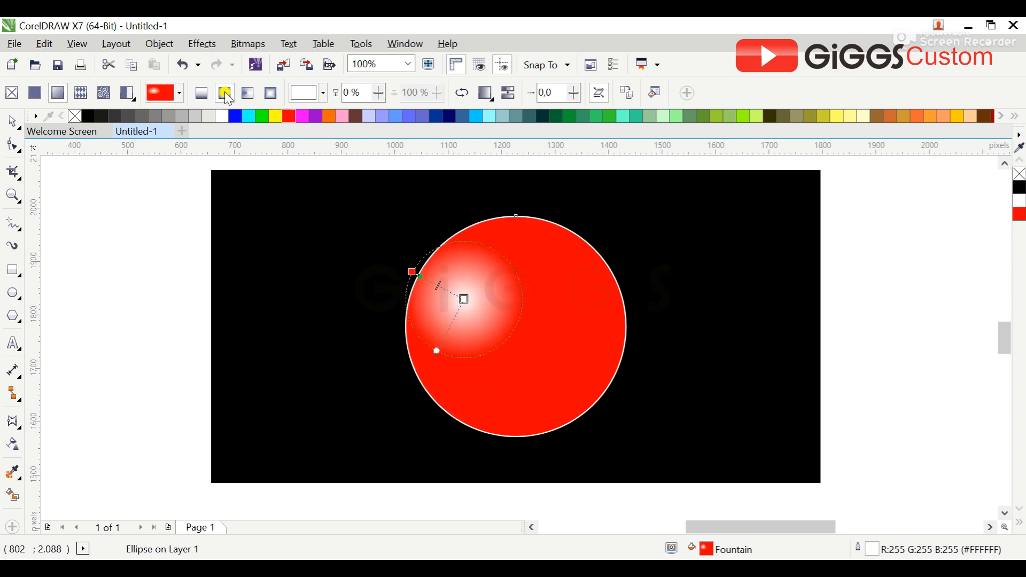
pyautogui.moveTo(466, 301); pyautogui.dragTo(517, 325)
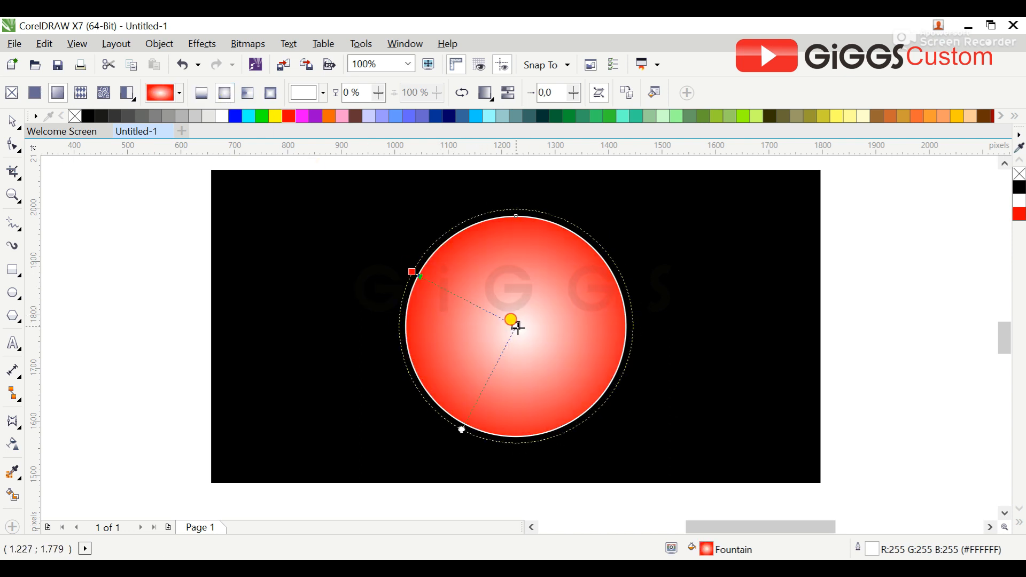
pyautogui.click(88, 116)
pyautogui.click(411, 272)
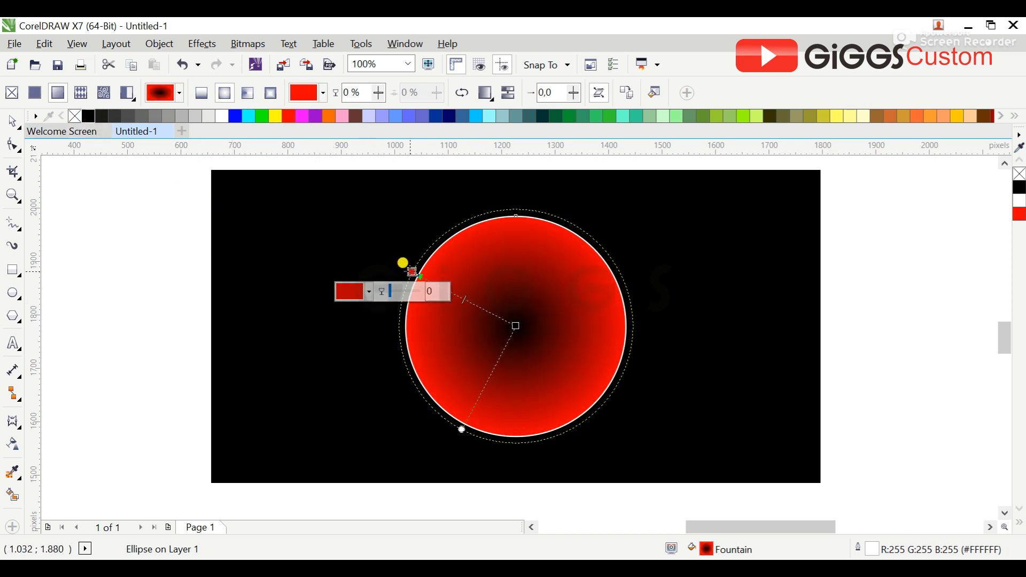
pyautogui.click(220, 116)
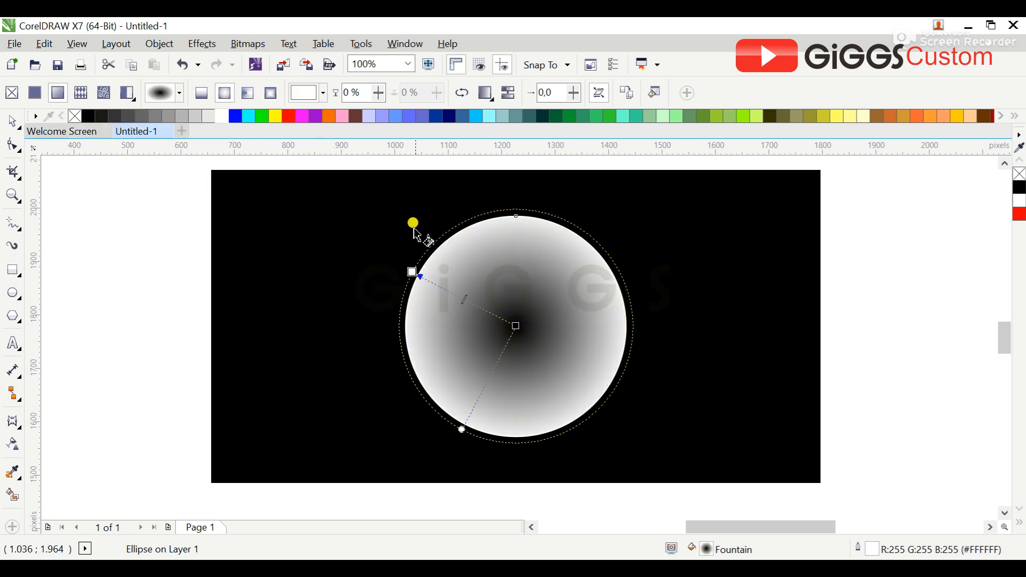
# - Add a black colour node to the circle's gradient at 41% and extend the white end node beyond the circle's edge
pyautogui.moveTo(446, 290); pyautogui.dragTo(482, 318)
pyautogui.doubleClick(480, 309)
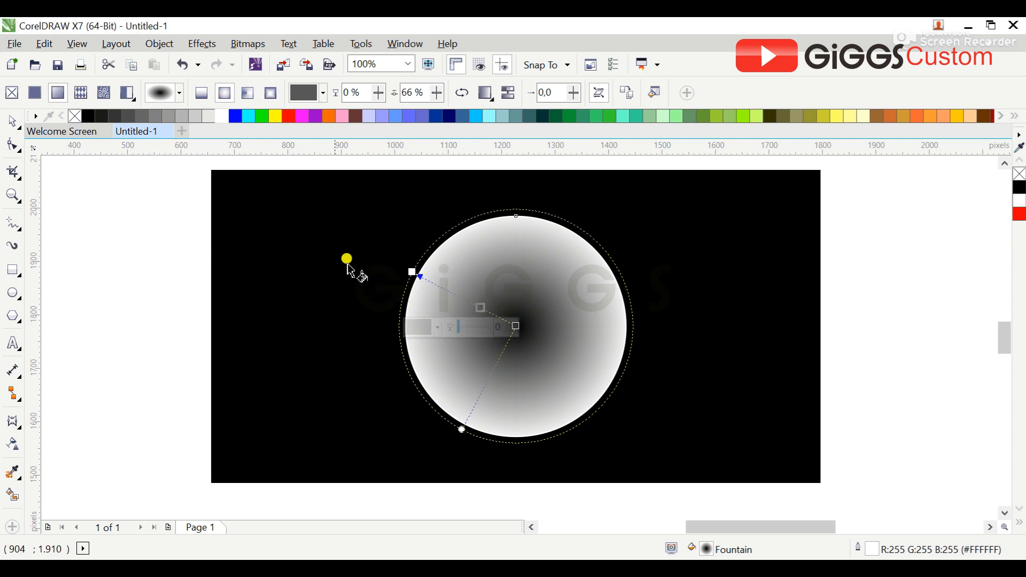
pyautogui.click(94, 118)
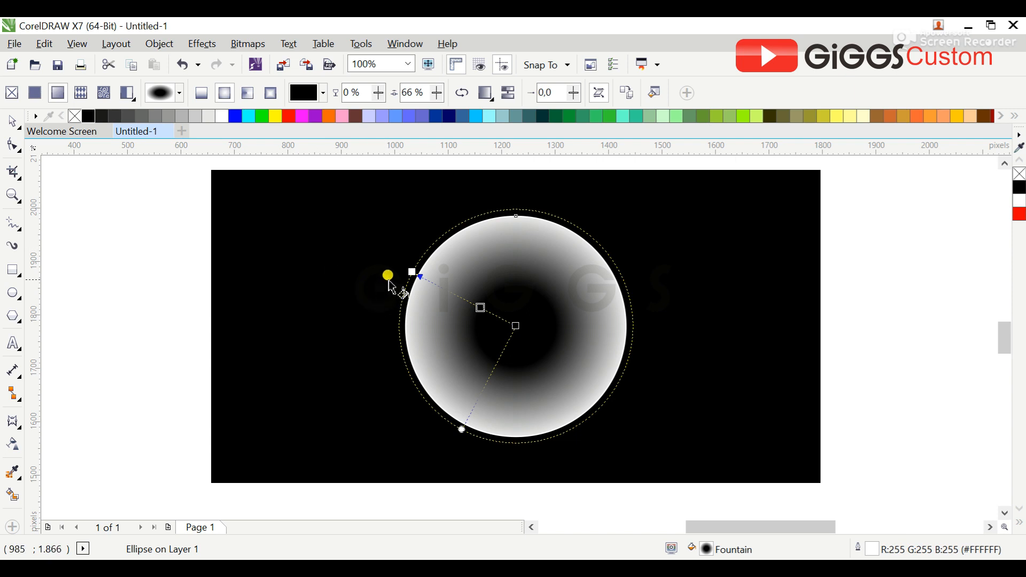
pyautogui.moveTo(412, 272); pyautogui.dragTo(386, 253)
pyautogui.click(467, 301)
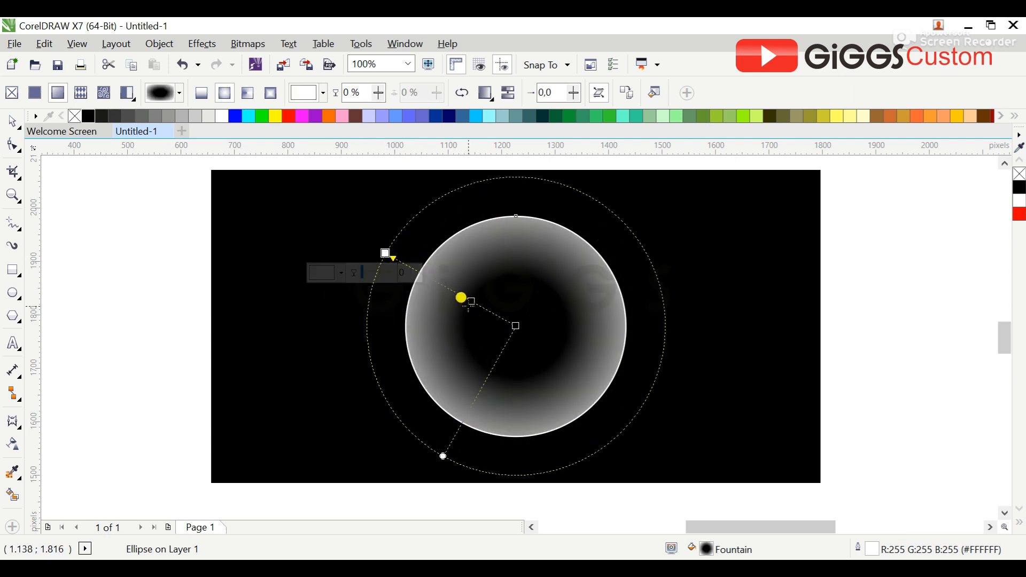
pyautogui.moveTo(470, 301); pyautogui.dragTo(439, 282)
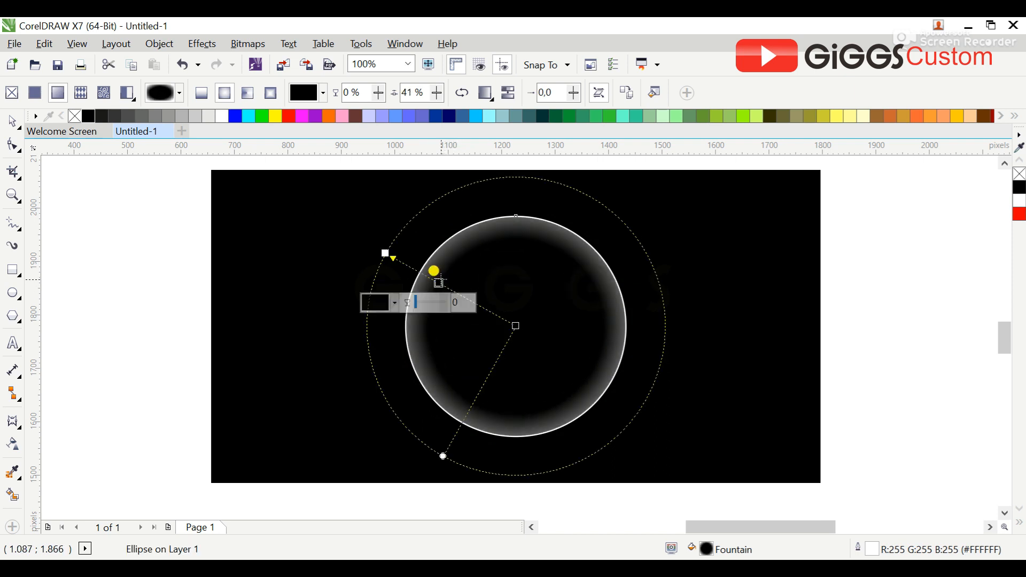
# - Remove the circle's outline and deselect it
pyautogui.rightClick(75, 116)
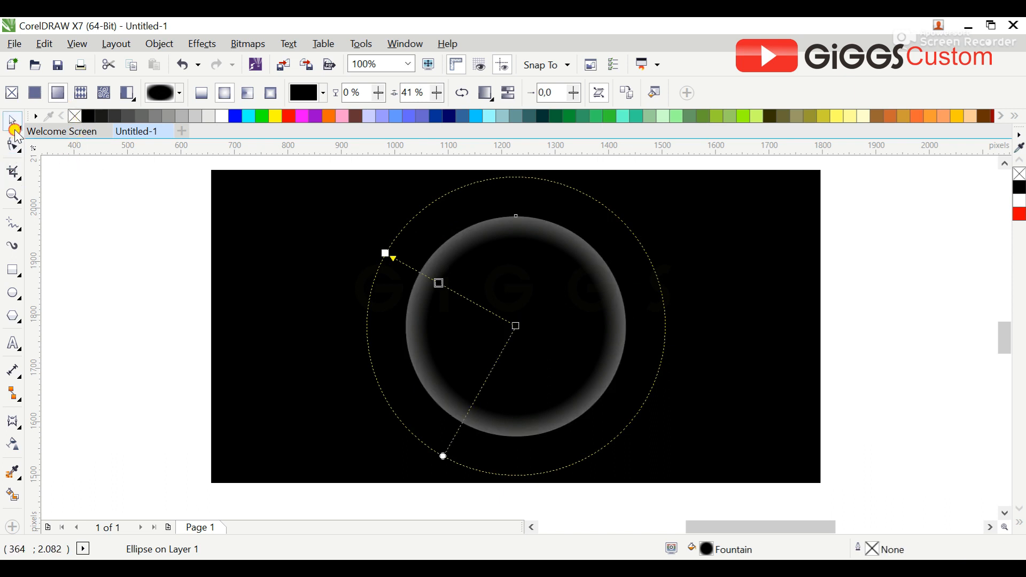
pyautogui.click(14, 128)
pyautogui.click(53, 261)
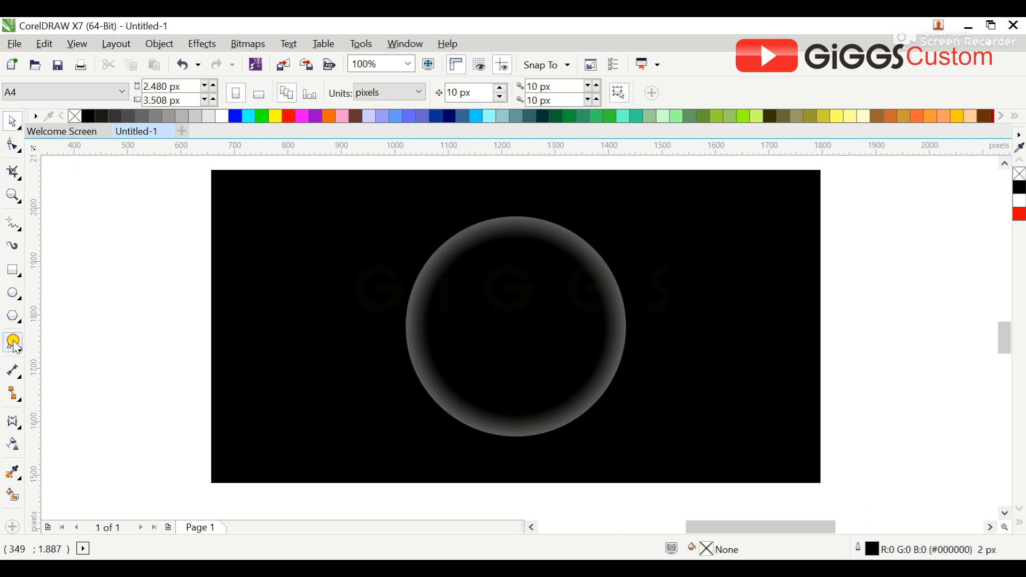
# - Add the artistic text "Google" over the black rectangle, starting outside the circle
pyautogui.click(13, 342)
pyautogui.click(331, 345)
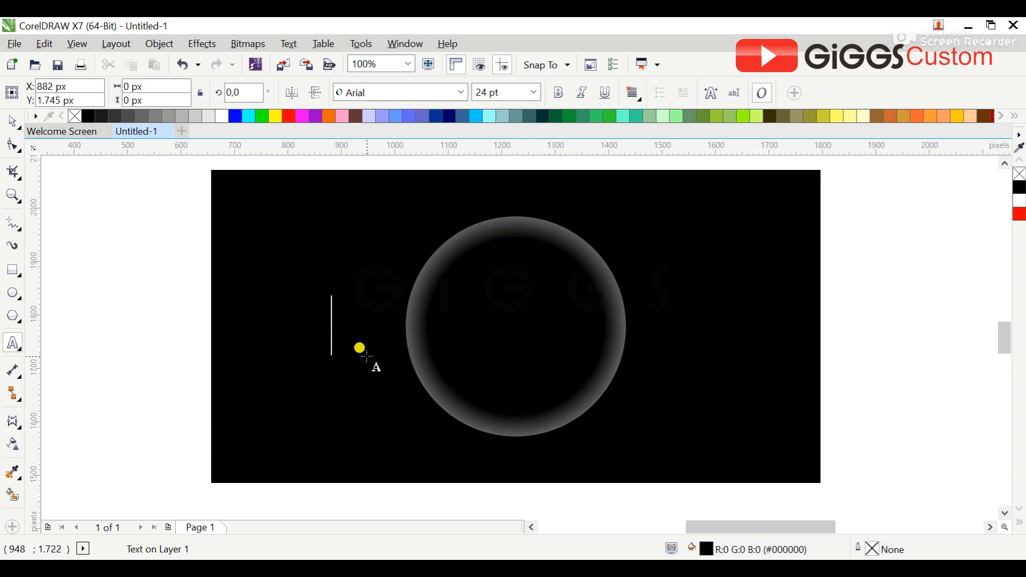
pyautogui.click(372, 348)
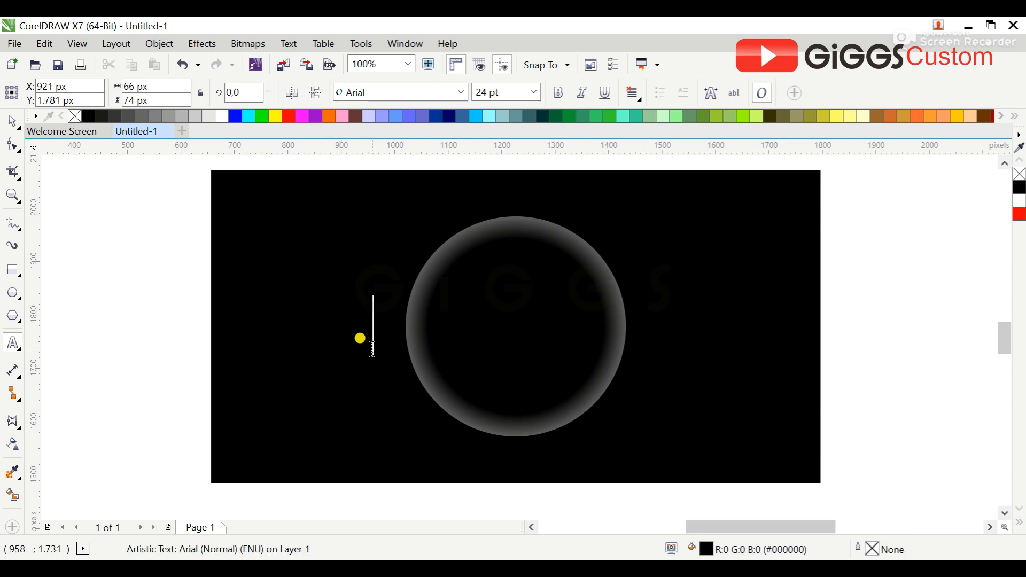
pyautogui.write('oogle')
# - Set the Google text to the Calisto MT font and fill it white
pyautogui.hotkey('ctrl', 'a')
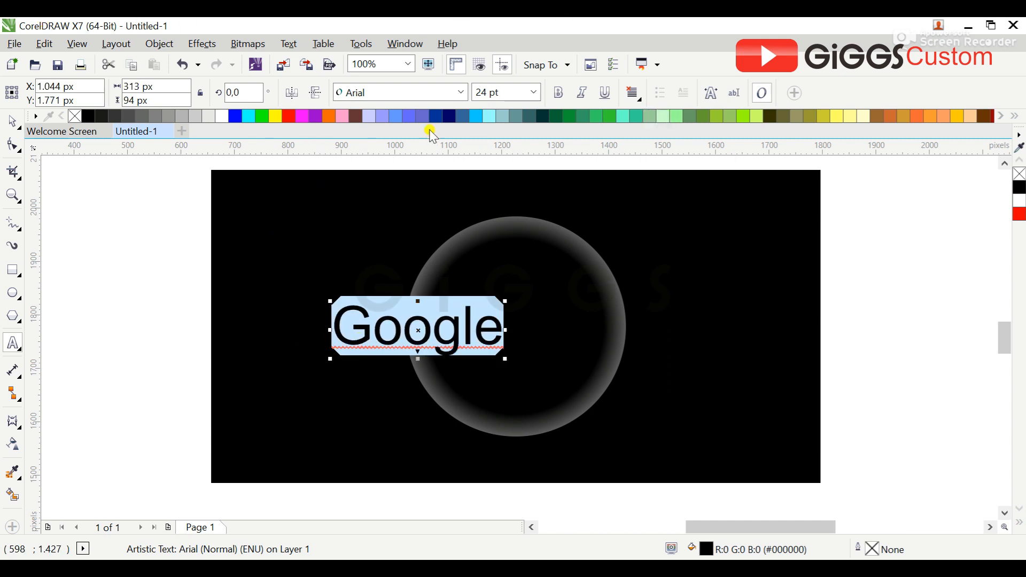
pyautogui.click(461, 92)
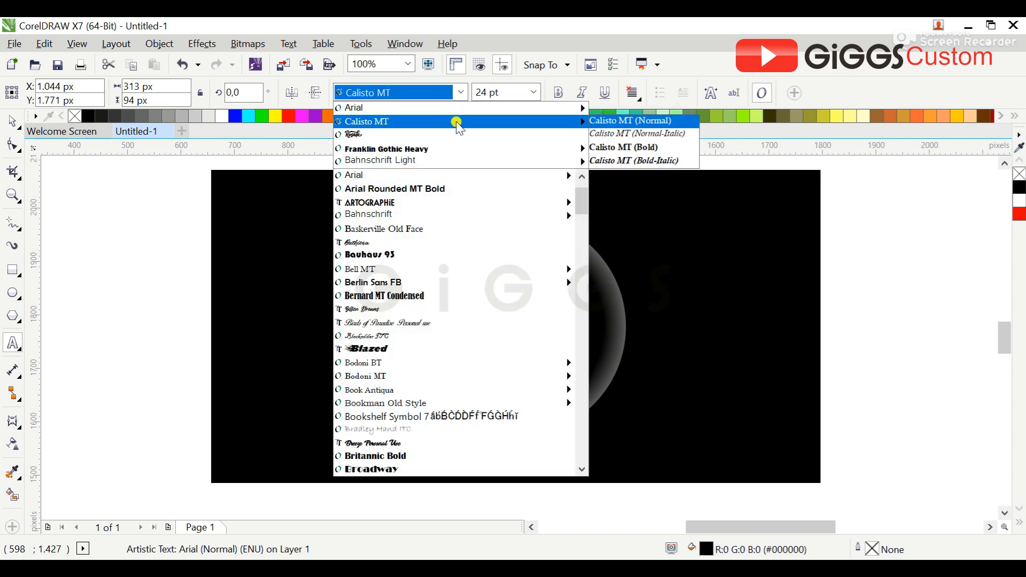
pyautogui.click(459, 122)
pyautogui.click(12, 121)
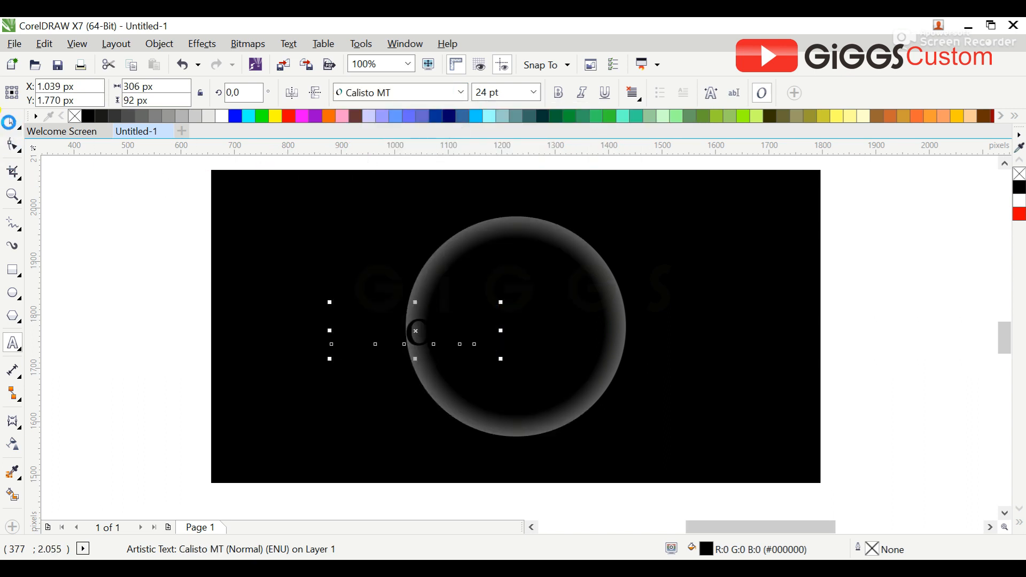
pyautogui.click(221, 116)
# - Colour the letters "G" and "g" of the Google text periwinkle blue (#6666FF)
pyautogui.click(13, 345)
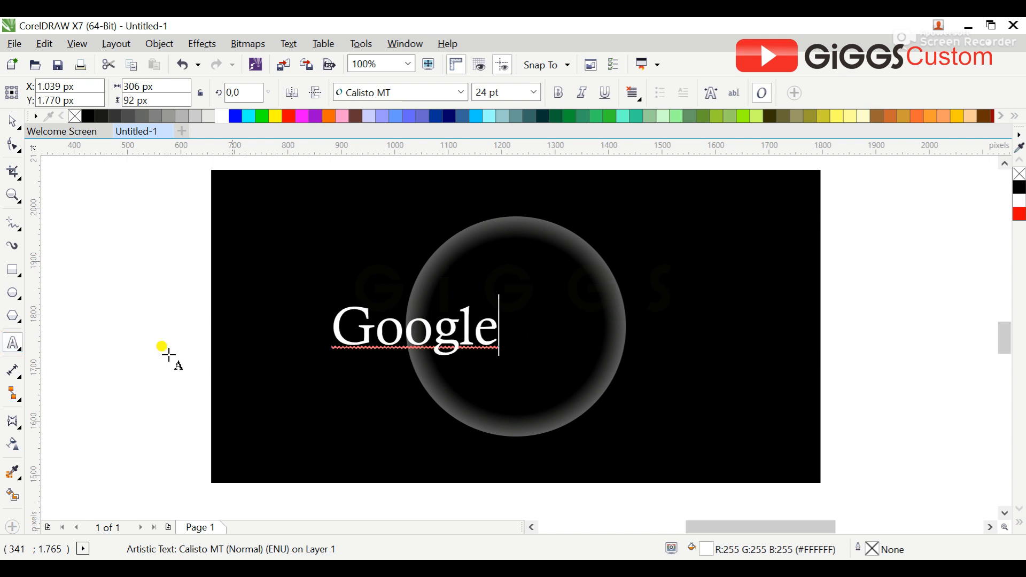
pyautogui.moveTo(366, 328); pyautogui.dragTo(336, 323)
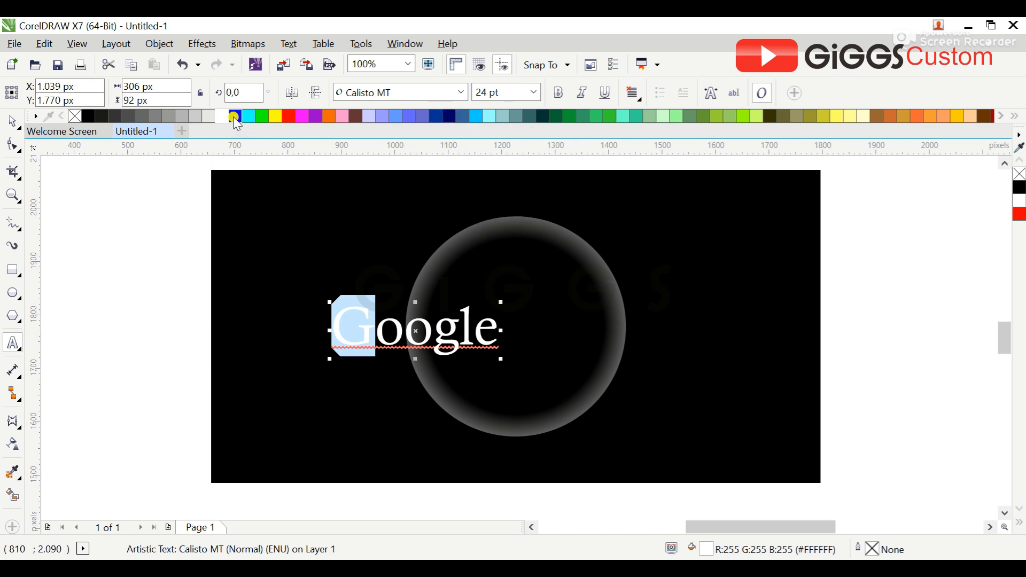
pyautogui.click(410, 116)
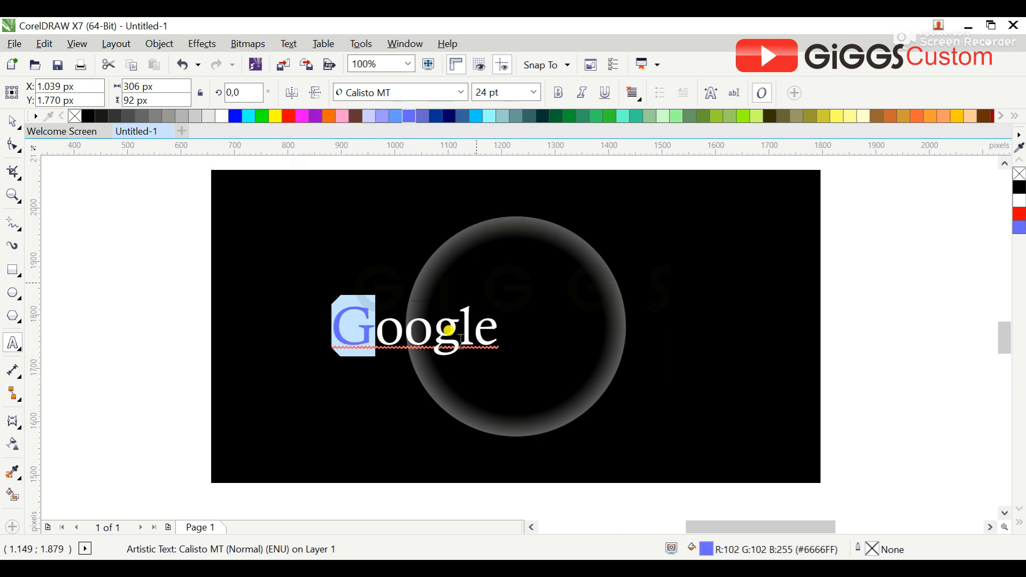
pyautogui.moveTo(460, 337); pyautogui.dragTo(436, 338)
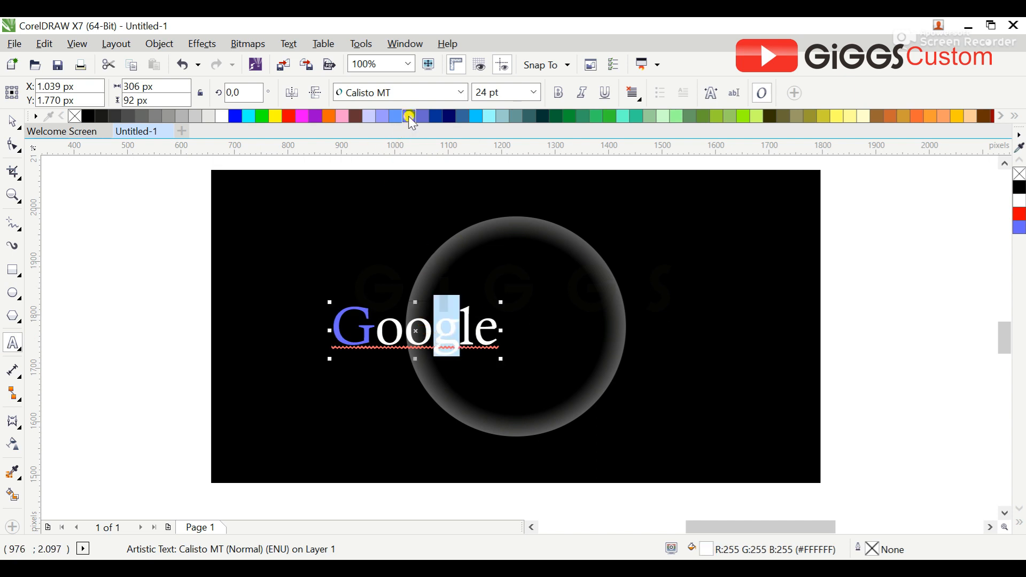
pyautogui.click(409, 116)
# - Colour the first "o" of the Google text red and the second "o" yellow
pyautogui.click(405, 333)
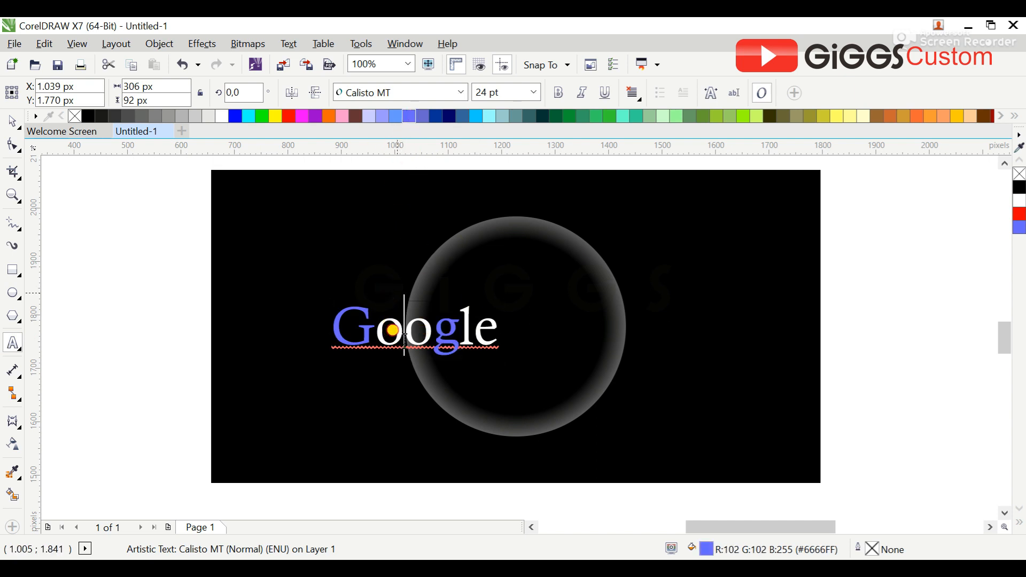
pyautogui.moveTo(404, 334)
pyautogui.mouseDown()
pyautogui.moveTo(375, 334)
pyautogui.moveTo(404, 334)
pyautogui.mouseUp()
pyautogui.click(289, 116)
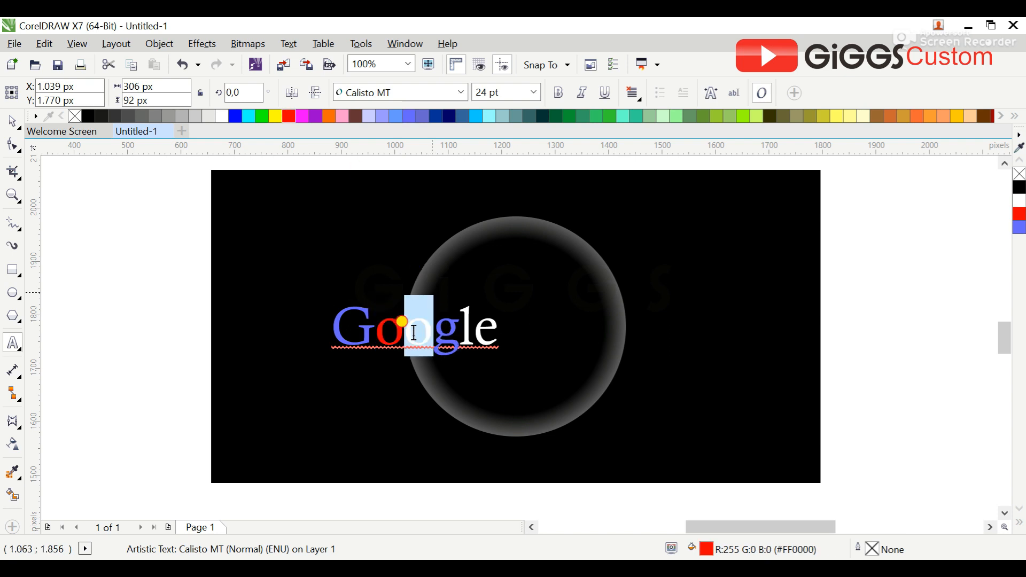
pyautogui.click(269, 116)
# - Colour the letter "l" of the Google text green and the final "e" red
pyautogui.click(474, 334)
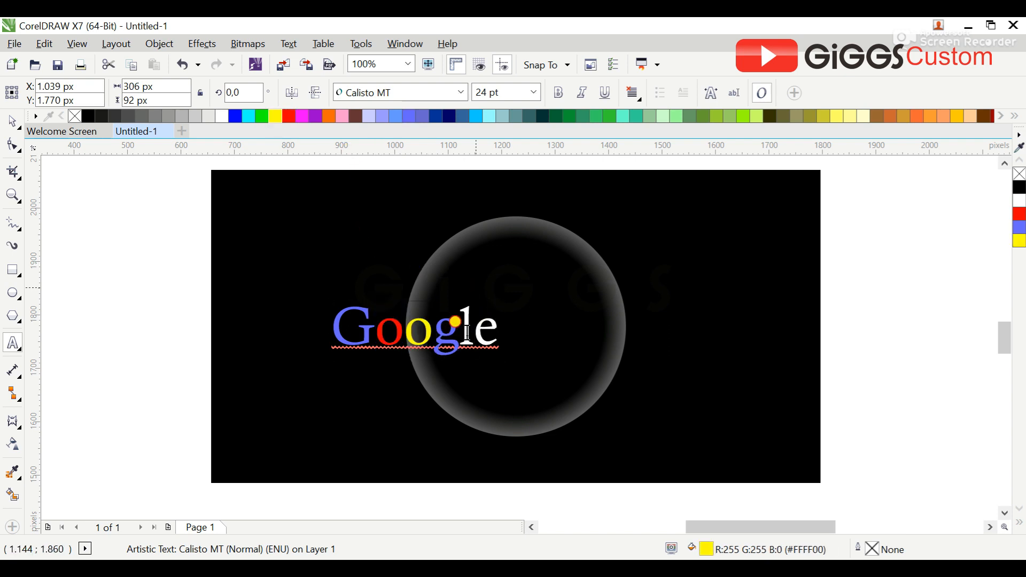
pyautogui.moveTo(467, 331); pyautogui.dragTo(474, 333)
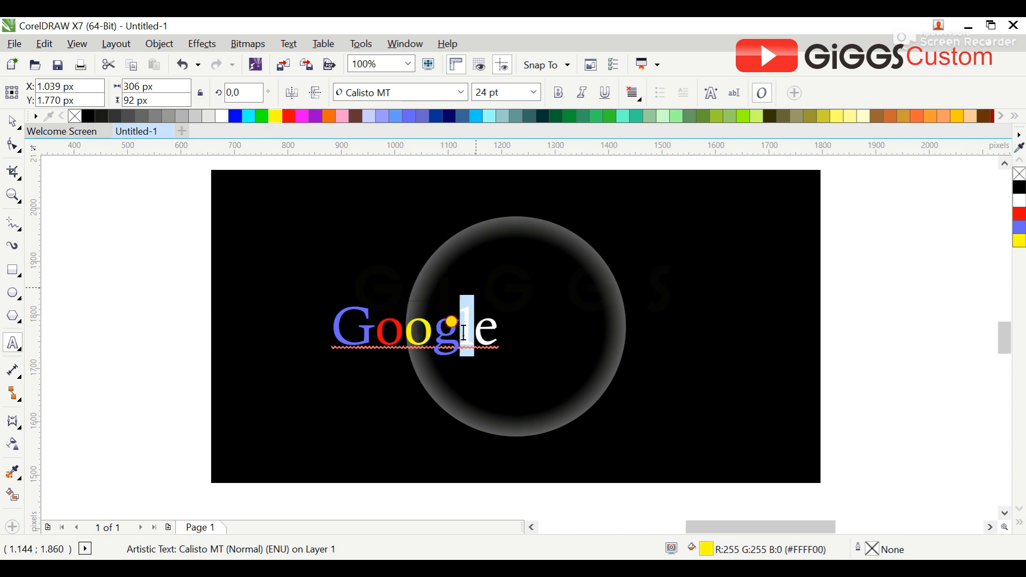
pyautogui.click(265, 118)
pyautogui.moveTo(474, 332); pyautogui.dragTo(501, 336)
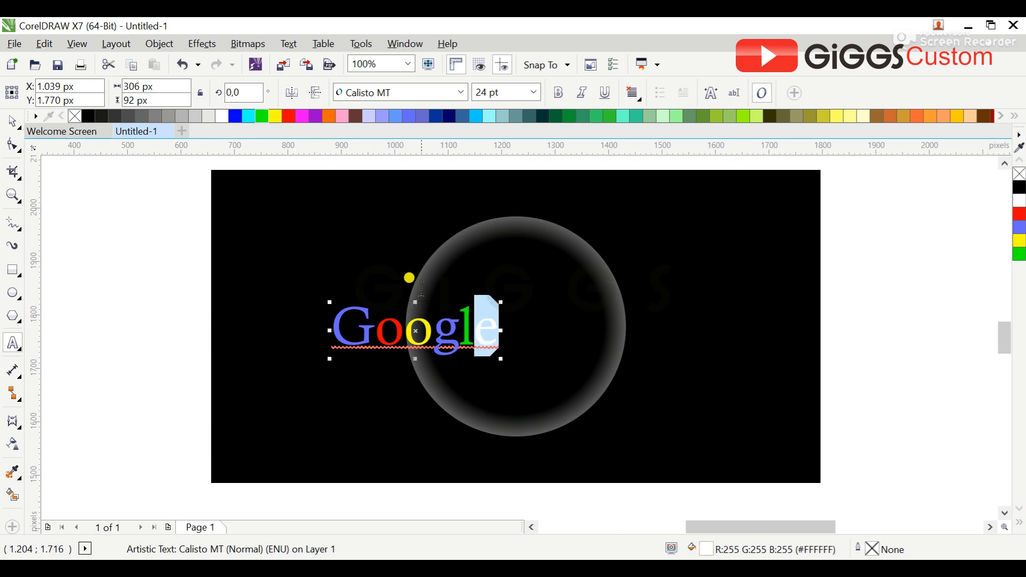
pyautogui.click(290, 120)
# - Move the coloured Google text into the middle of the glowing circle
pyautogui.click(13, 122)
pyautogui.click(441, 361)
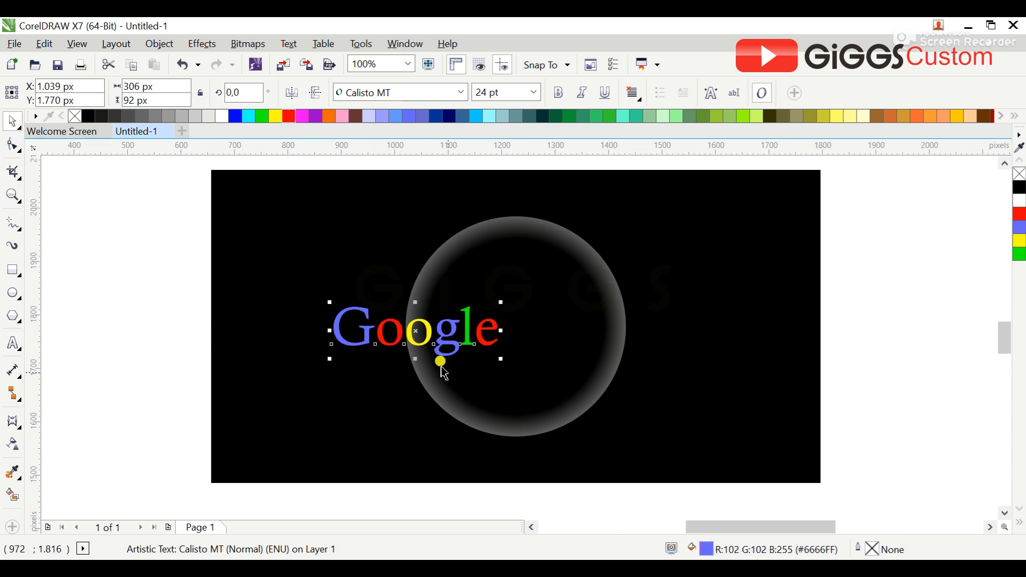
pyautogui.moveTo(416, 330); pyautogui.dragTo(504, 334)
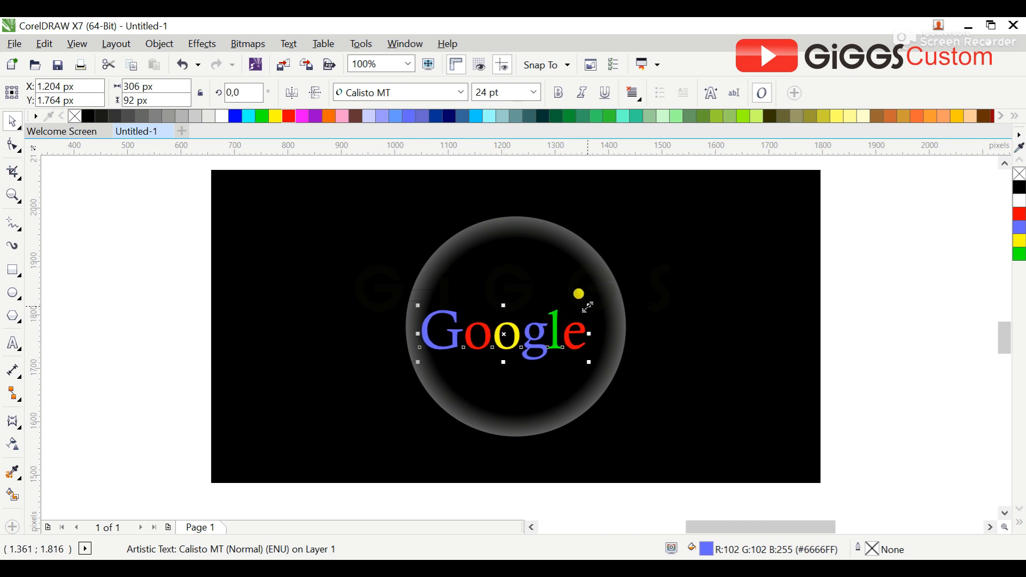
# - Enlarge the Google text to about 366 x 110 px and centre it inside the glowing circle
pyautogui.moveTo(588, 307); pyautogui.dragTo(620, 289)
pyautogui.moveTo(520, 330); pyautogui.dragTo(515, 332)
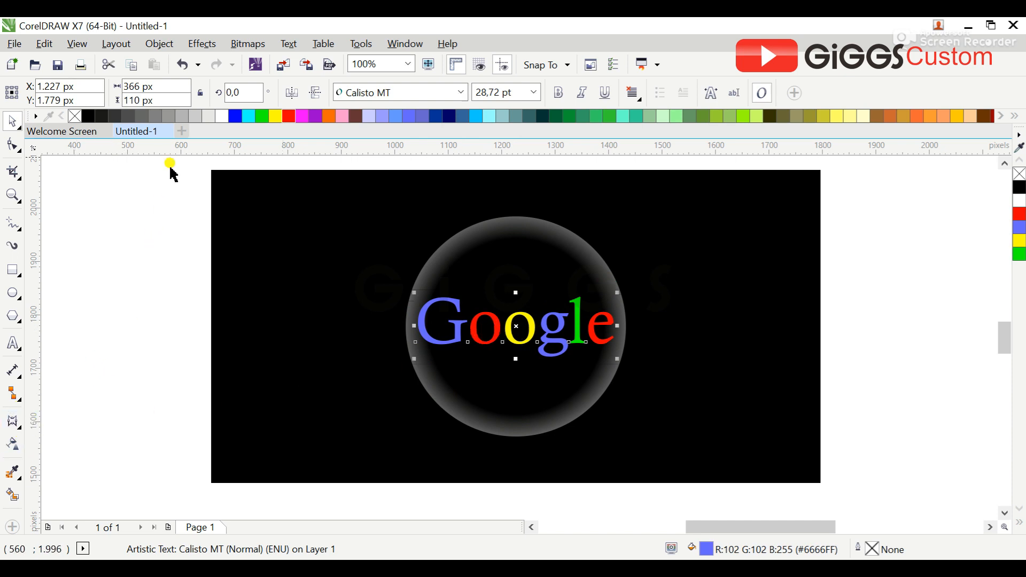
# - Apply the Add Perspective effect to the Google text
pyautogui.click(247, 45)
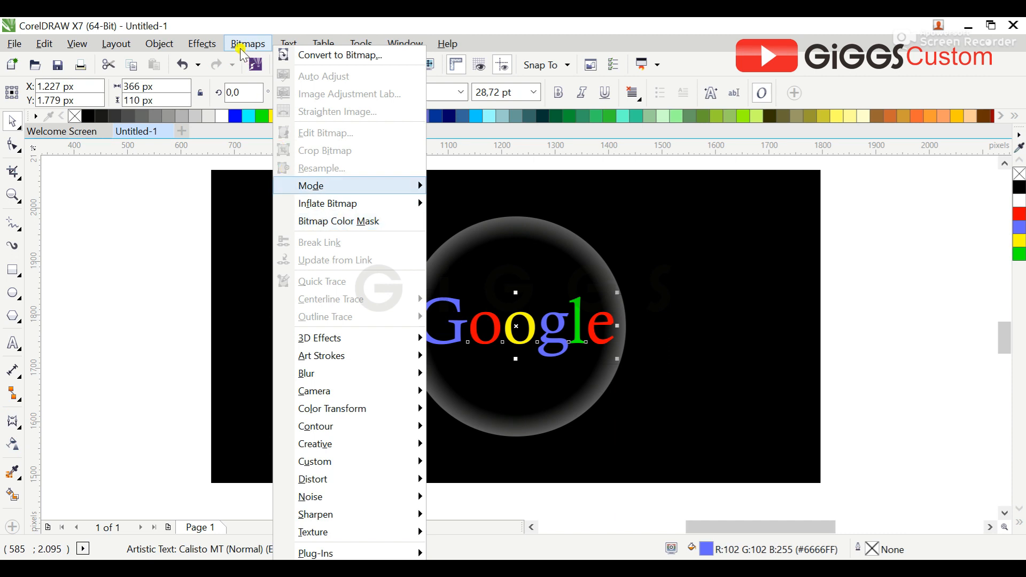
pyautogui.moveTo(193, 45)
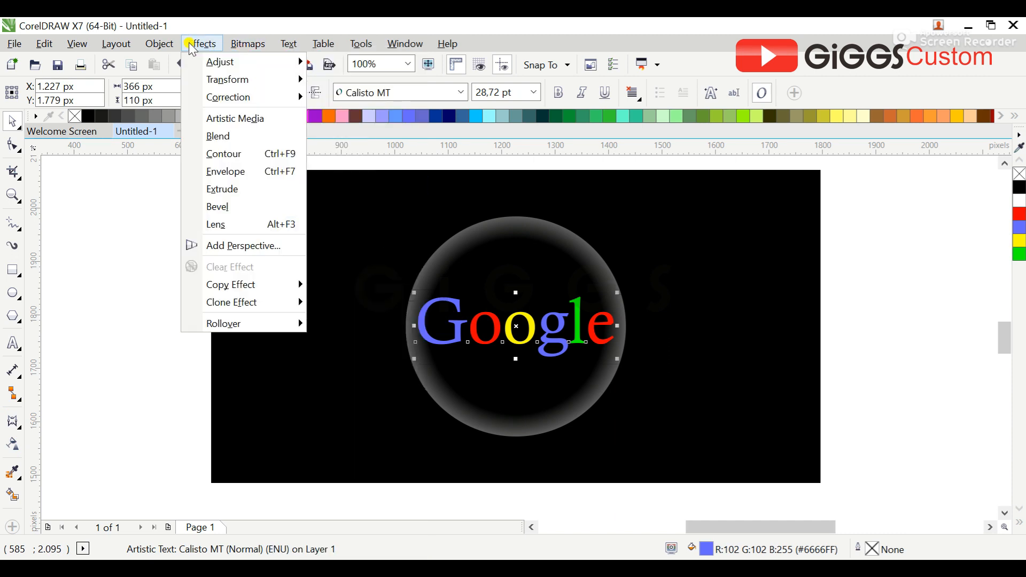
pyautogui.click(282, 247)
pyautogui.click(406, 344)
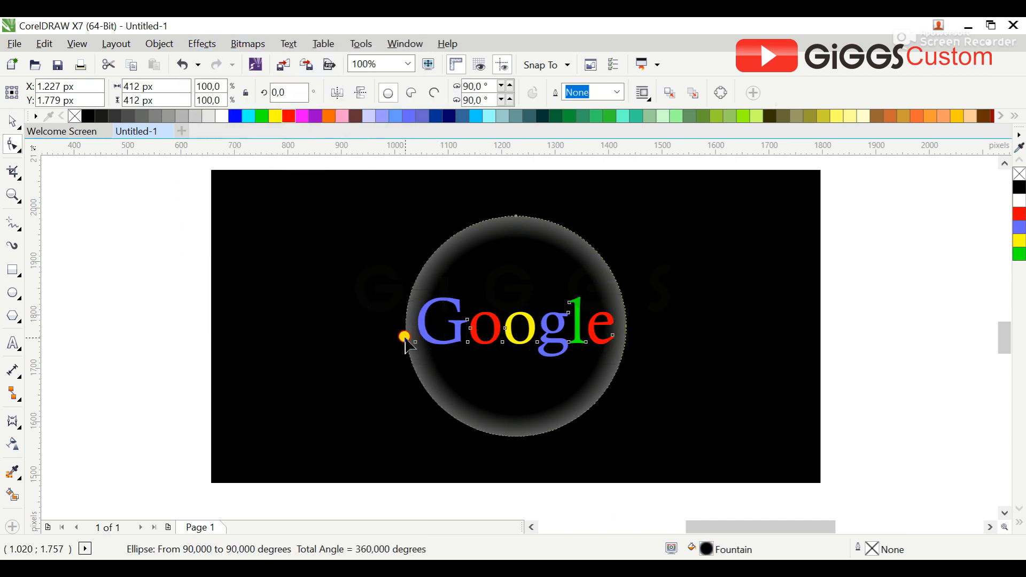
pyautogui.click(432, 343)
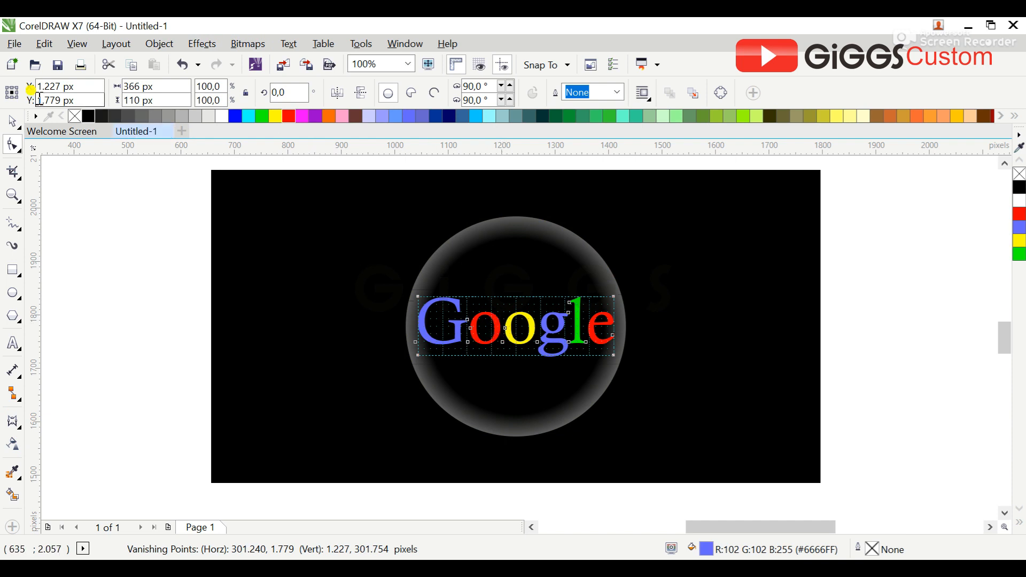
pyautogui.click(14, 122)
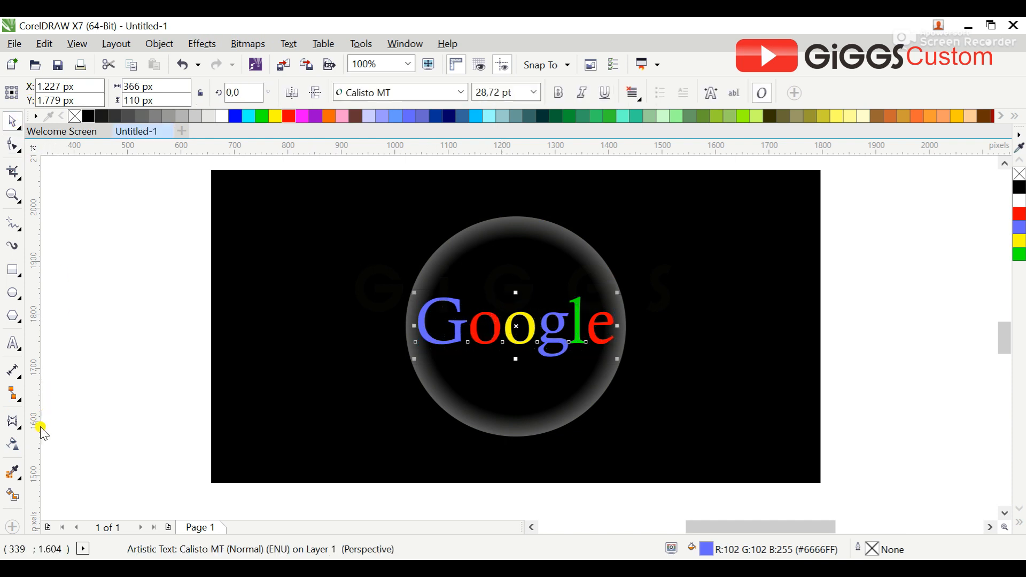
# - Bulge the Google text with the Envelope tool by pulling its top midpoint up and its bottom midpoint down
pyautogui.click(14, 424)
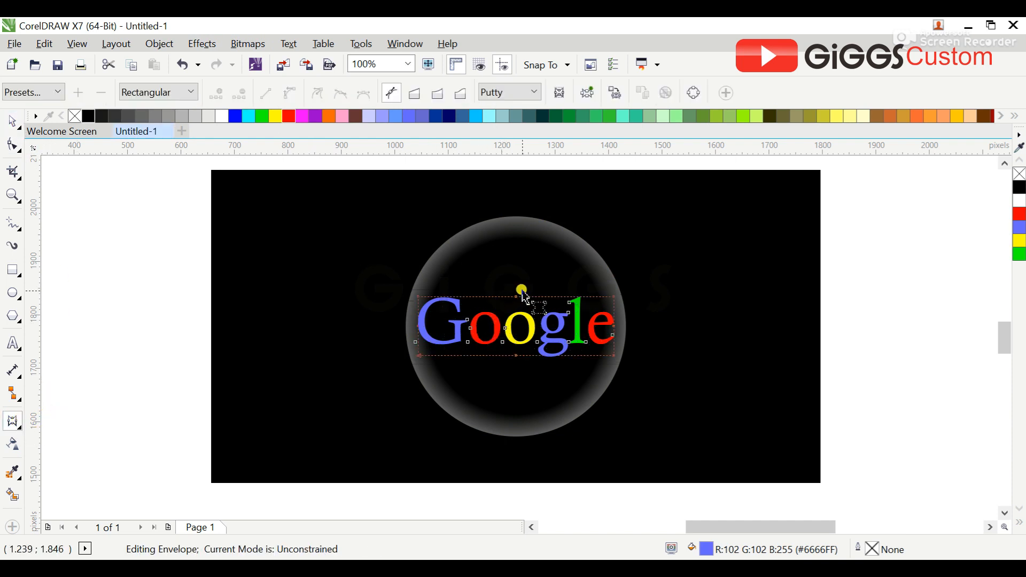
pyautogui.moveTo(517, 294); pyautogui.dragTo(517, 282)
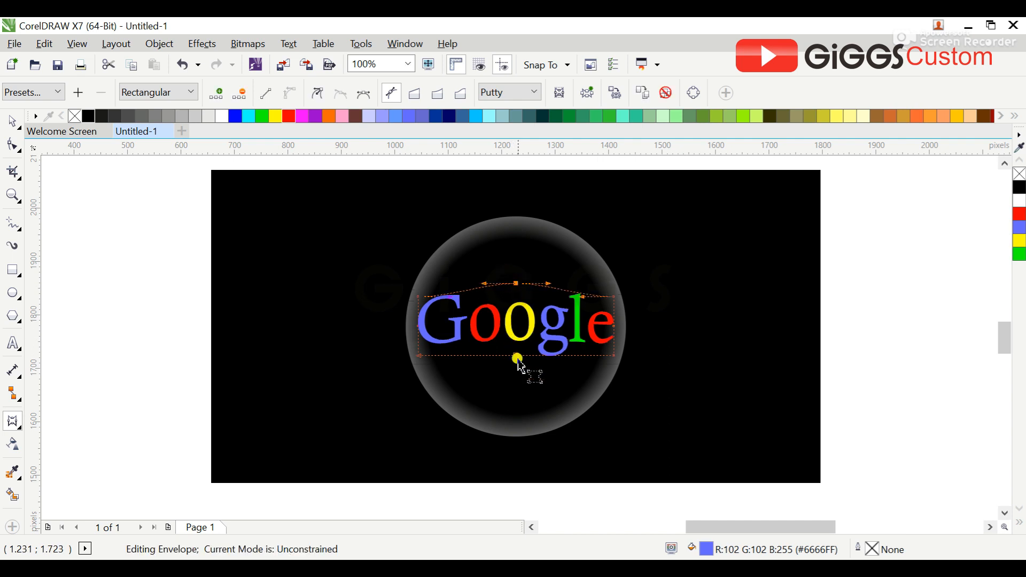
pyautogui.moveTo(517, 366); pyautogui.dragTo(518, 373)
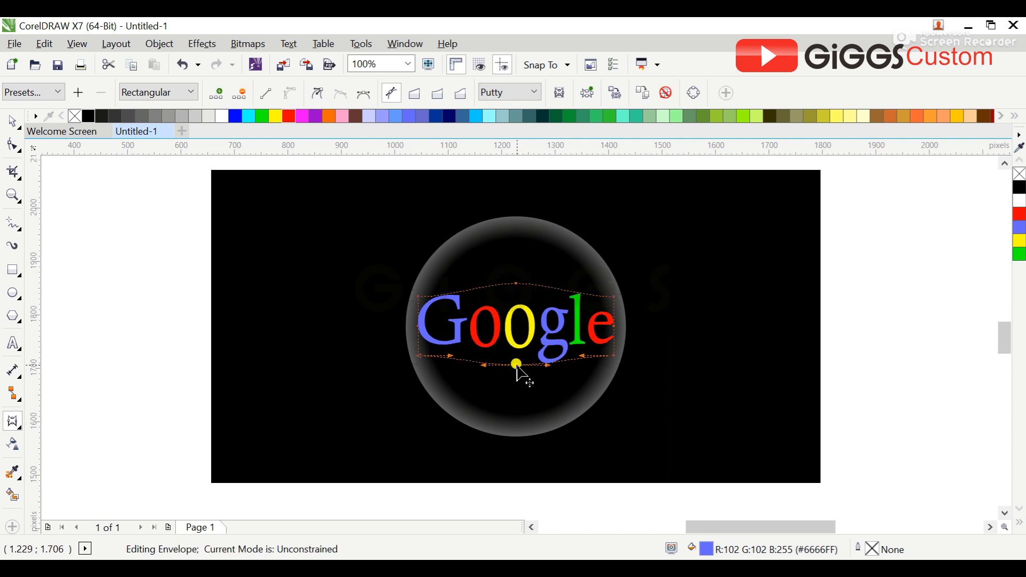
# - Try to stretch the text envelope's left and right midpoints and lower-left corner out to the circle's edge
pyautogui.moveTo(612, 325); pyautogui.dragTo(626, 326)
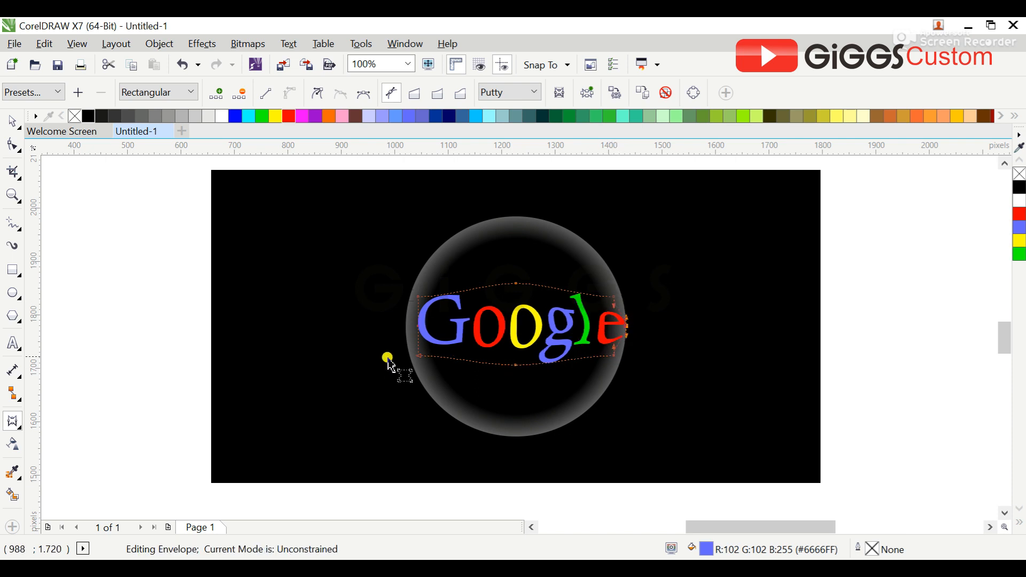
pyautogui.moveTo(418, 326); pyautogui.dragTo(409, 305)
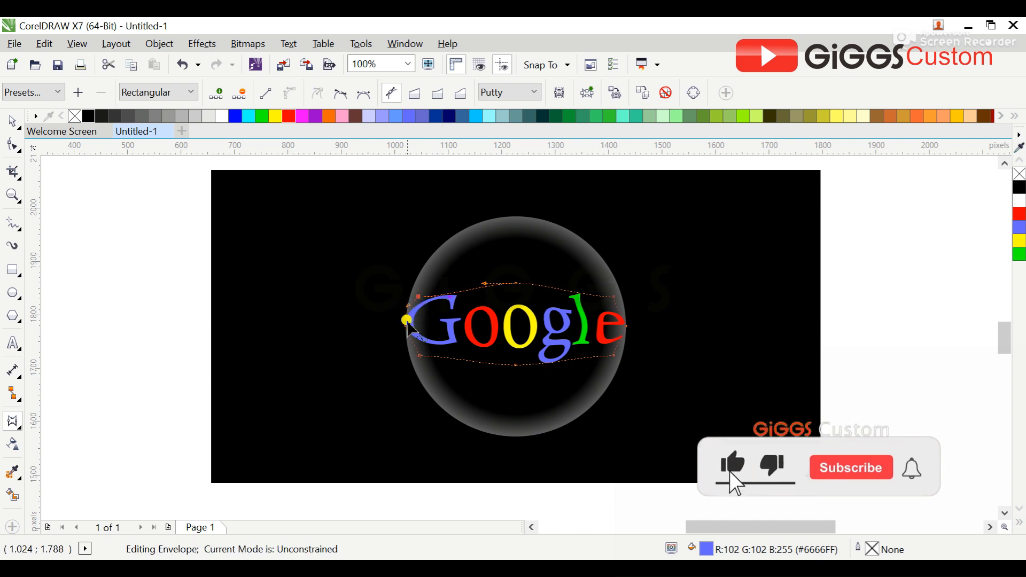
pyautogui.moveTo(421, 353); pyautogui.dragTo(415, 361)
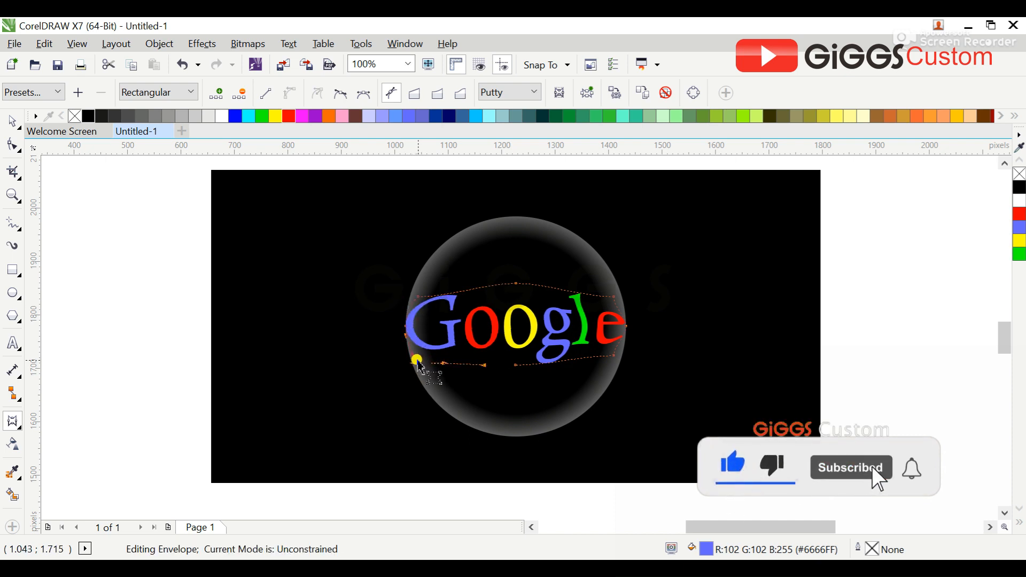
# - Undo the sideways envelope stretches, keeping the top and bottom bulge, and deselect the text
pyautogui.hotkey('ctrl', 'z')
pyautogui.hotkey('ctrl', 'z')
pyautogui.hotkey('ctrl', 'z')
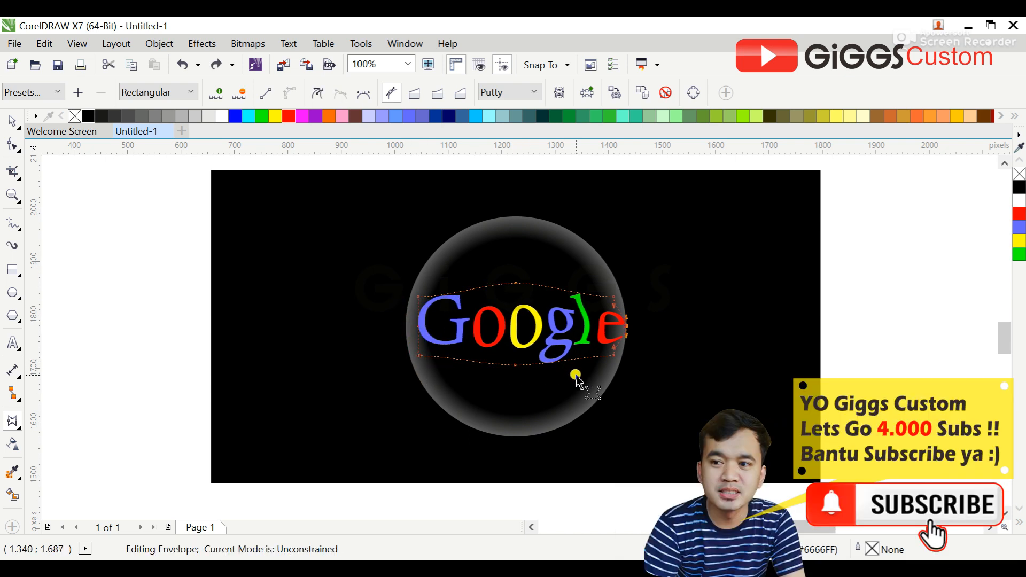
pyautogui.hotkey('ctrl', 'z')
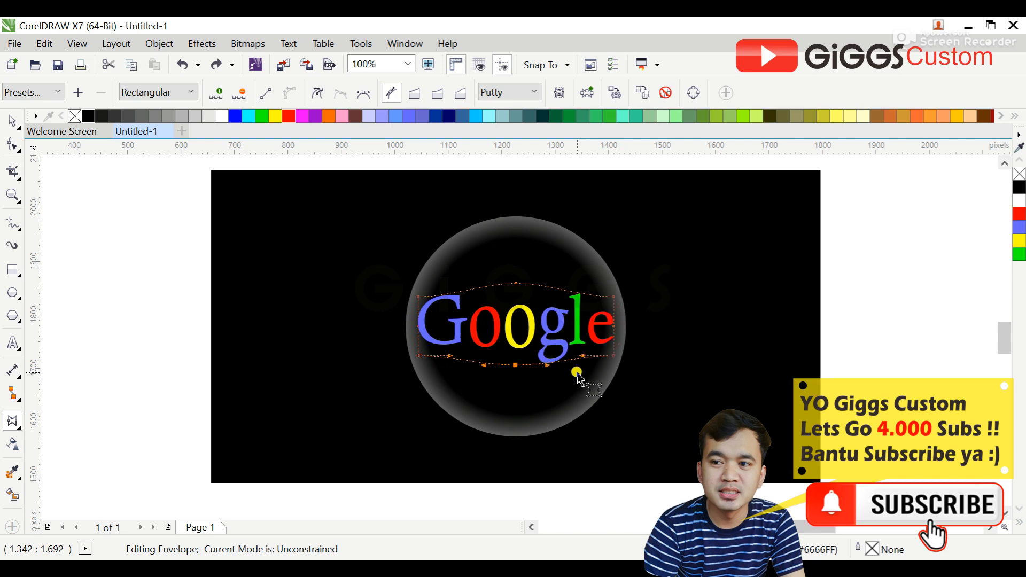
pyautogui.press('space')
pyautogui.click(978, 289)
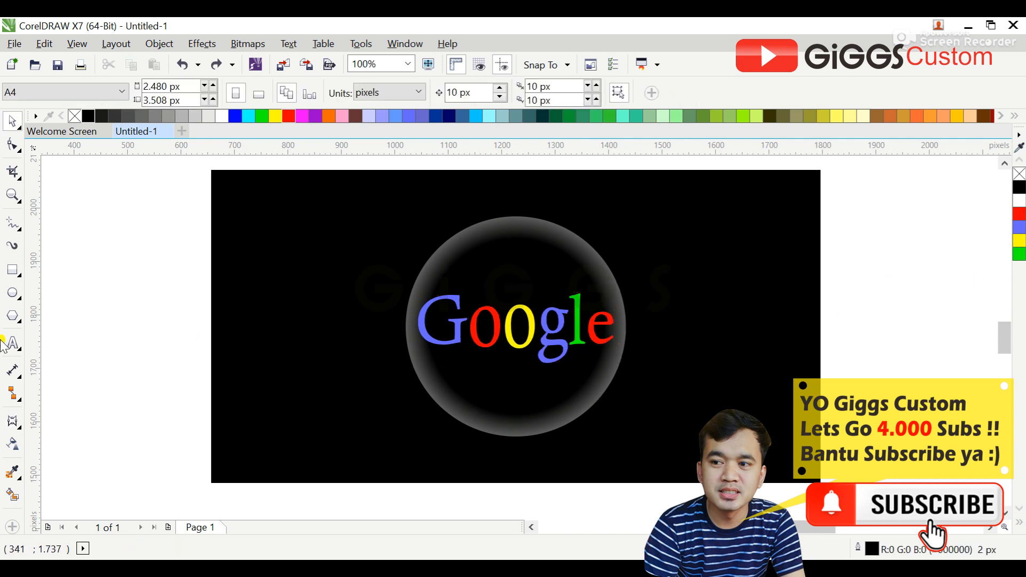
# - Draw an ellipse about 228 x 153 px in the upper part of the circle and fill it white
pyautogui.click(13, 292)
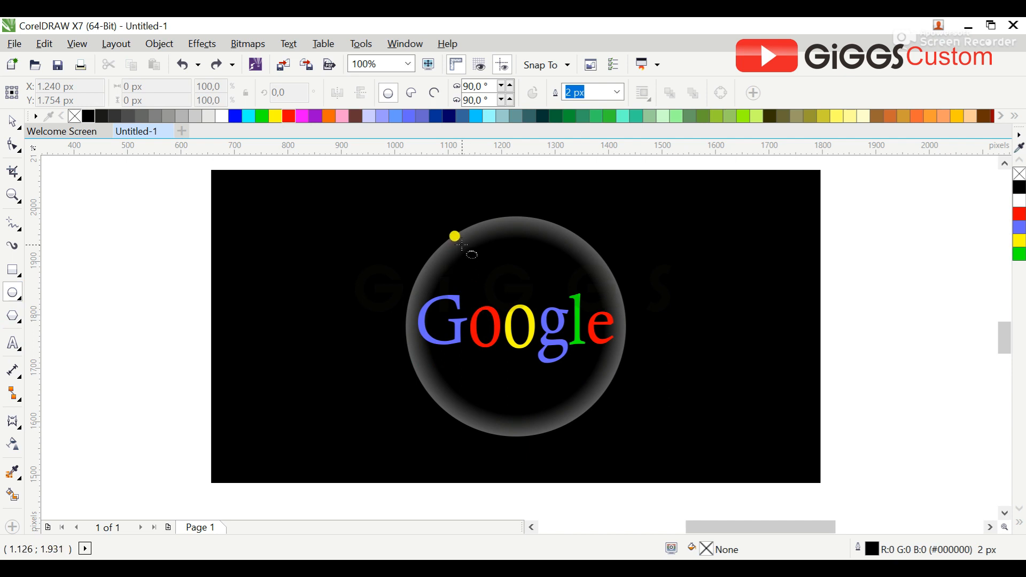
pyautogui.moveTo(471, 240); pyautogui.dragTo(592, 322)
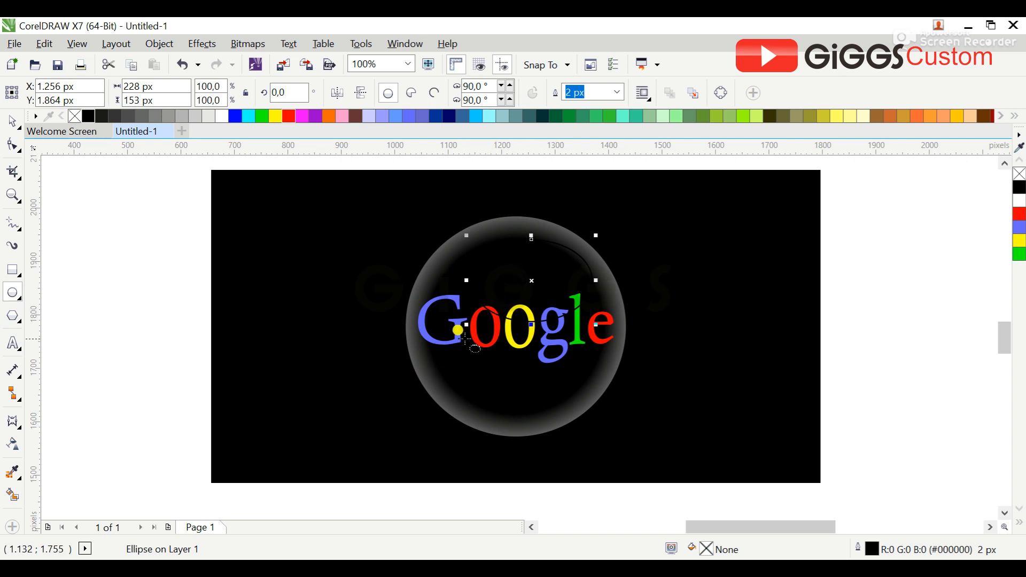
pyautogui.press('space')
pyautogui.click(223, 118)
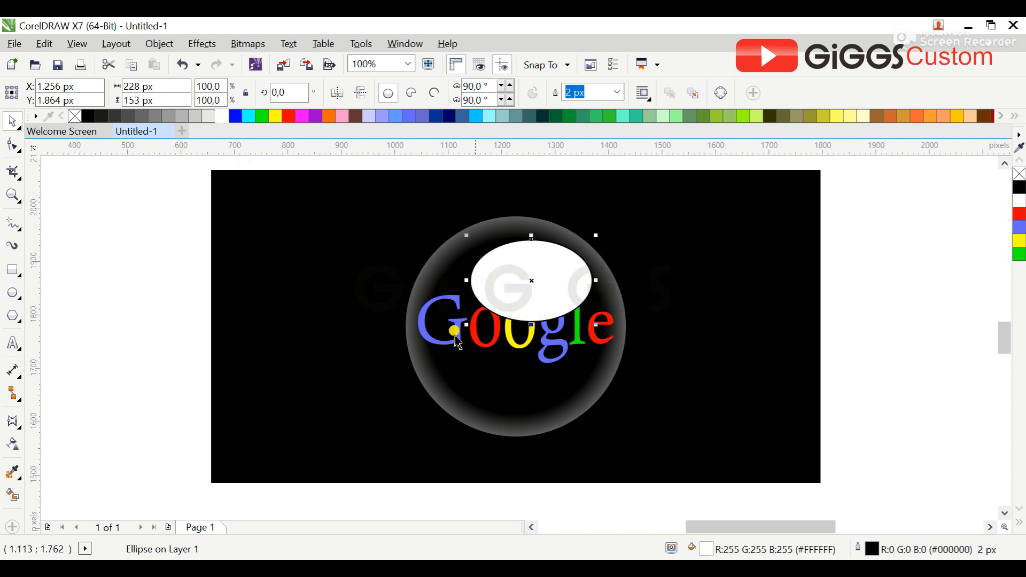
# - Move the white ellipse up slightly and centre it horizontally on the glowing circle
pyautogui.moveTo(518, 272)
pyautogui.mouseDown()
pyautogui.moveTo(512, 260)
pyautogui.moveTo(508, 277)
pyautogui.mouseUp()
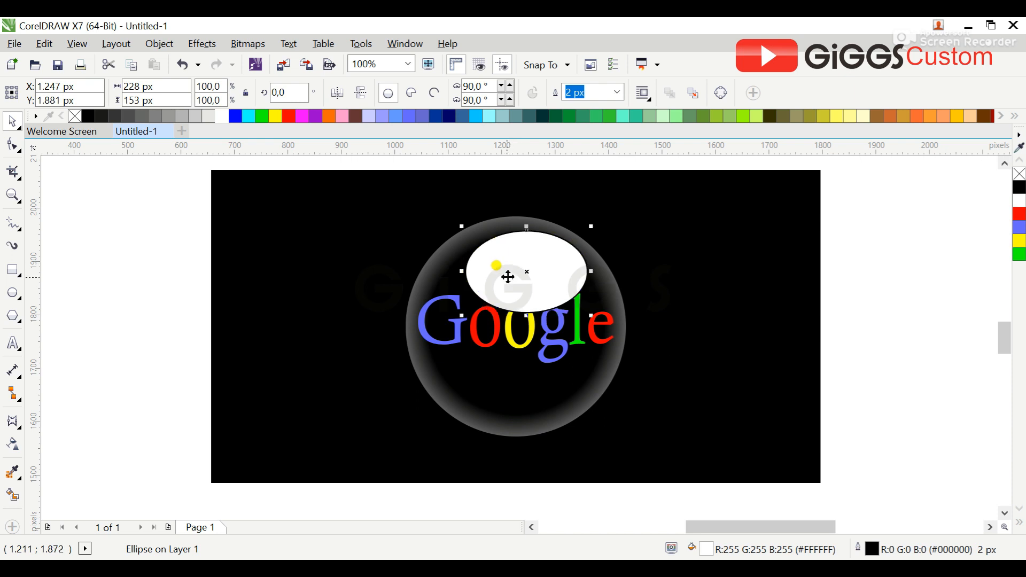
pyautogui.keyDown('shift'); pyautogui.click(517, 377); pyautogui.keyUp('shift')
pyautogui.press('c')
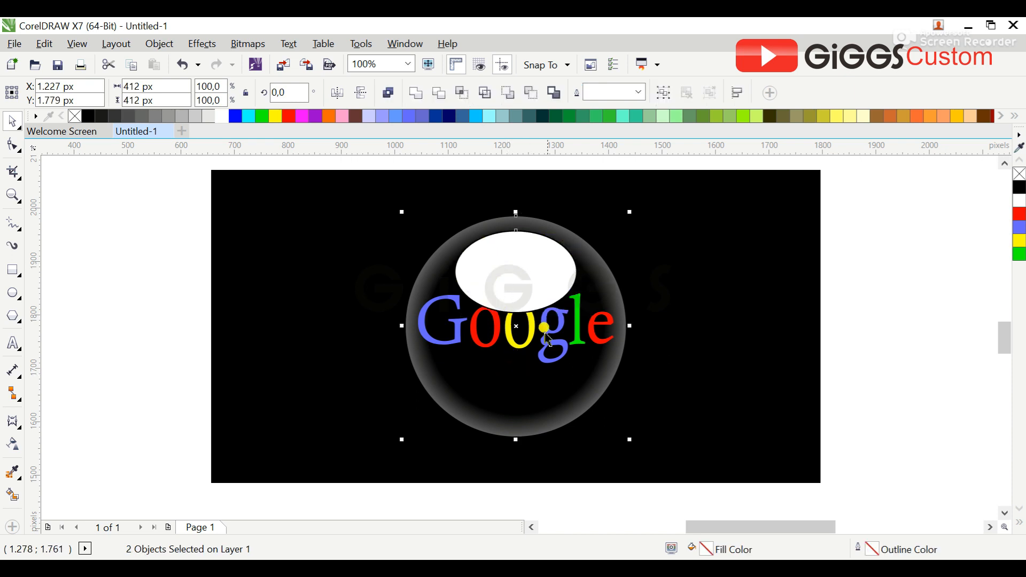
pyautogui.click(858, 258)
# - Remove the outline from the white ellipse
pyautogui.click(536, 259)
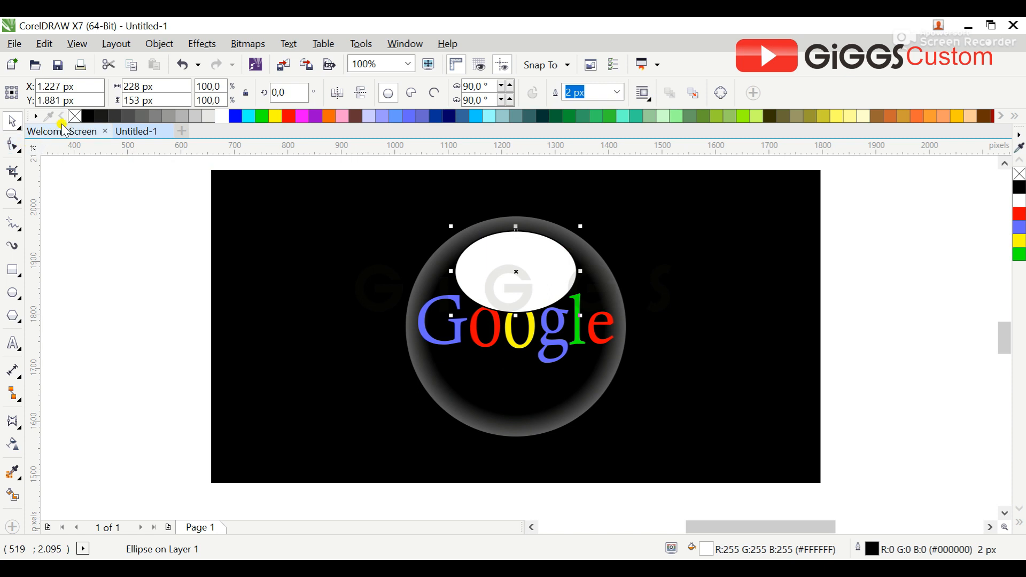
pyautogui.rightClick(79, 119)
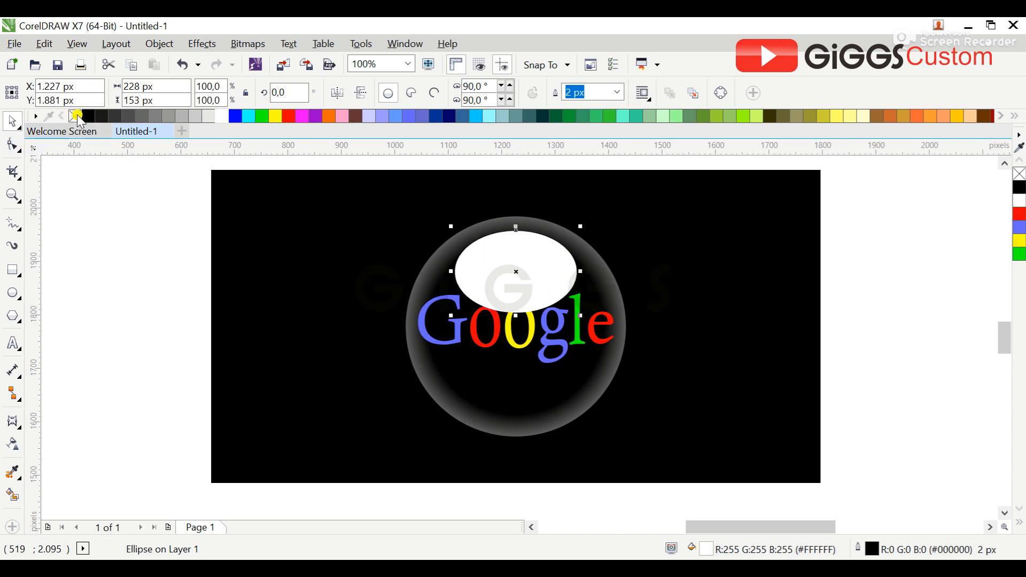
pyautogui.click(130, 202)
# - Apply a vertical linear transparency to the white ellipse, fading it downward, and start the gradient above the circle to soften the highlight
pyautogui.click(473, 257)
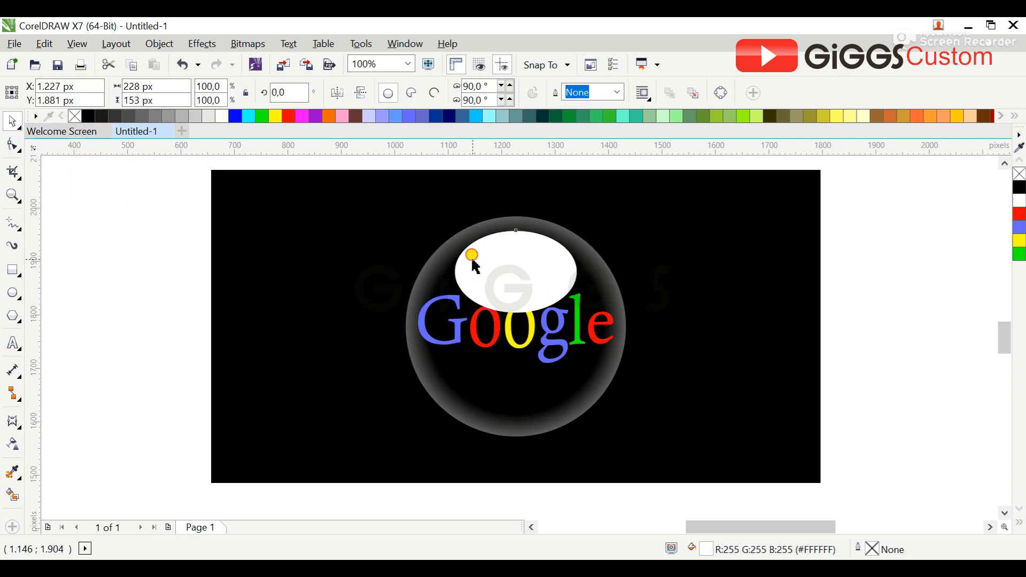
pyautogui.click(18, 439)
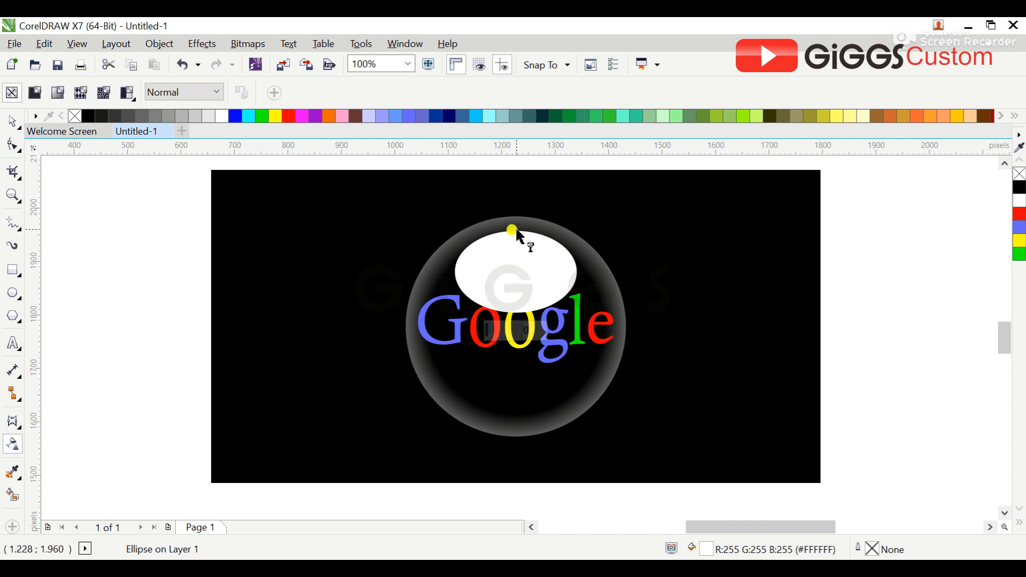
pyautogui.moveTo(516, 230); pyautogui.dragTo(515, 312)
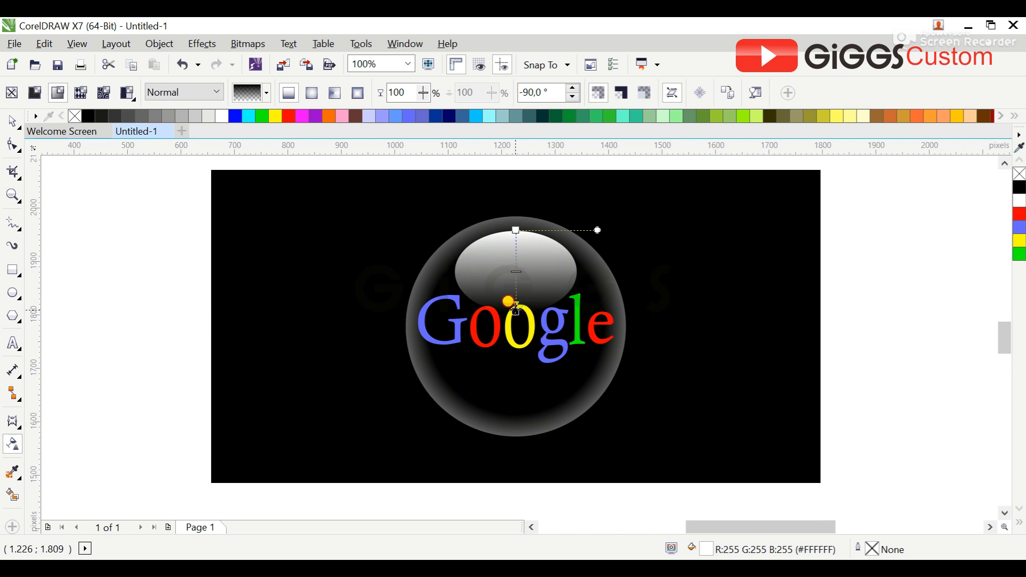
pyautogui.moveTo(515, 305); pyautogui.dragTo(514, 204)
pyautogui.moveTo(510, 258)
pyautogui.mouseDown()
pyautogui.moveTo(511, 269)
pyautogui.moveTo(514, 240)
pyautogui.mouseUp()
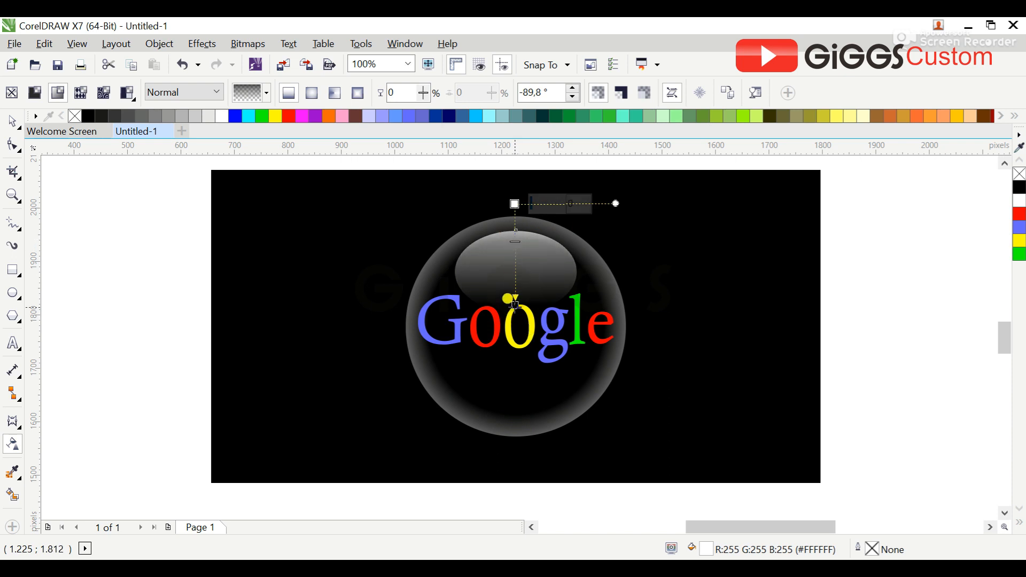
pyautogui.moveTo(515, 306); pyautogui.dragTo(517, 300)
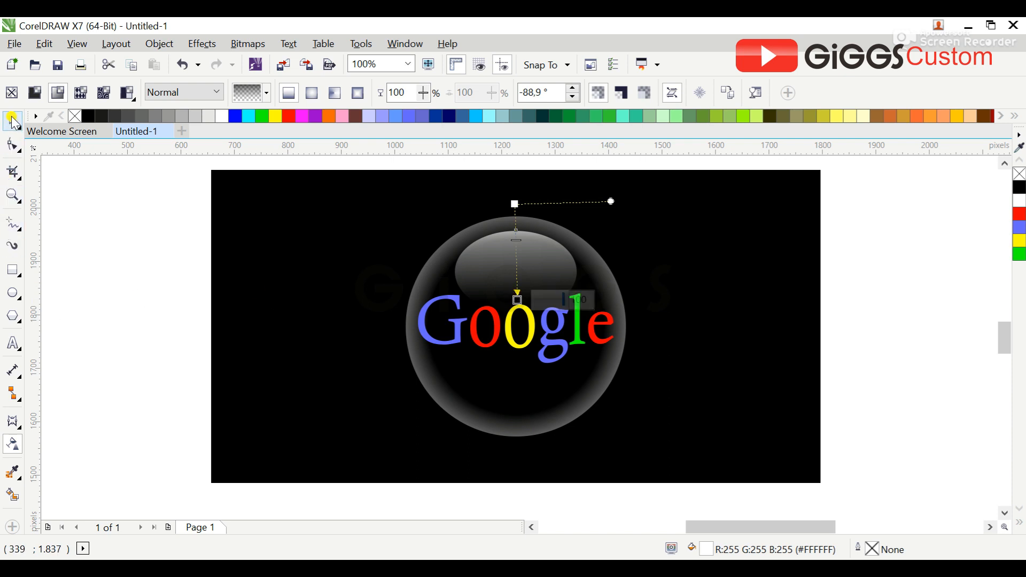
# - Enlarge the highlight ellipse to about 244 x 164 px and centre it horizontally on the circle
pyautogui.click(13, 121)
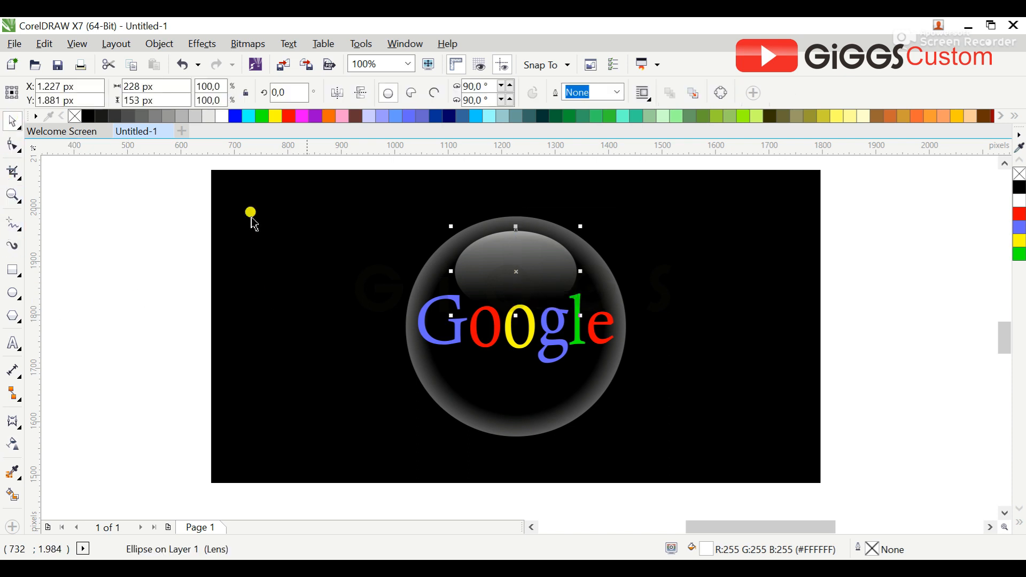
pyautogui.moveTo(452, 229); pyautogui.dragTo(443, 220)
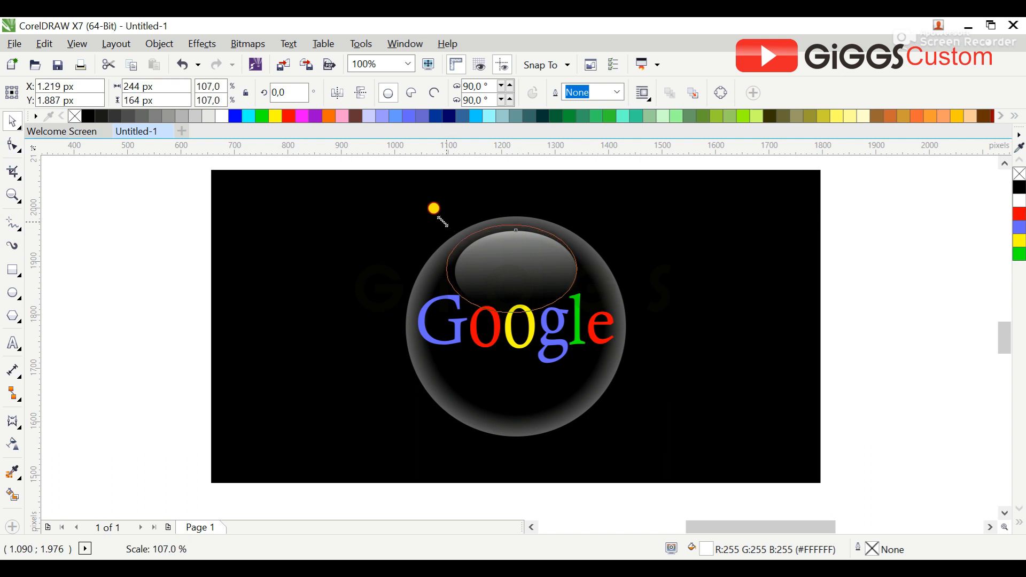
pyautogui.keyDown('shift'); pyautogui.click(502, 393); pyautogui.keyUp('shift')
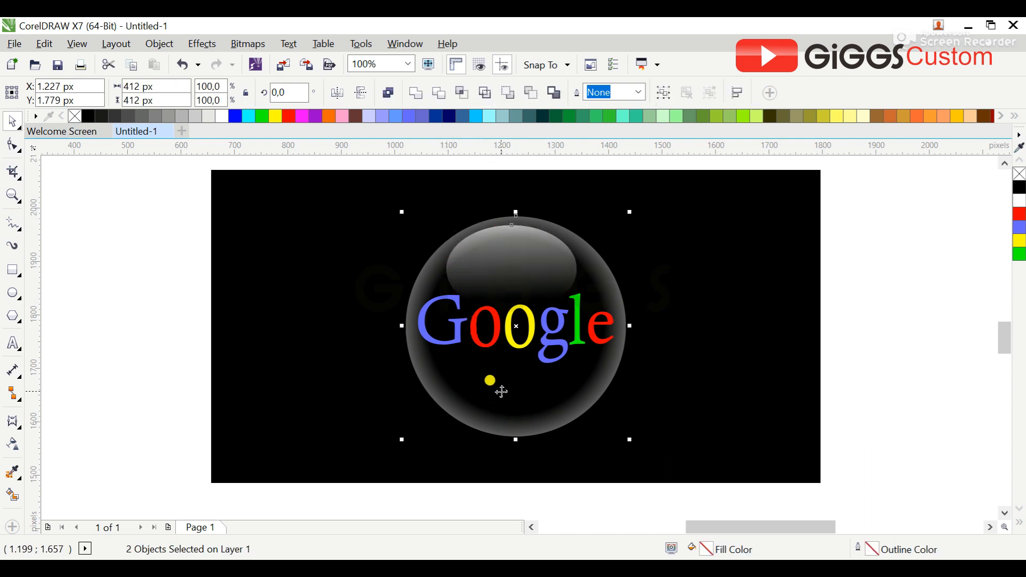
pyautogui.click(910, 367)
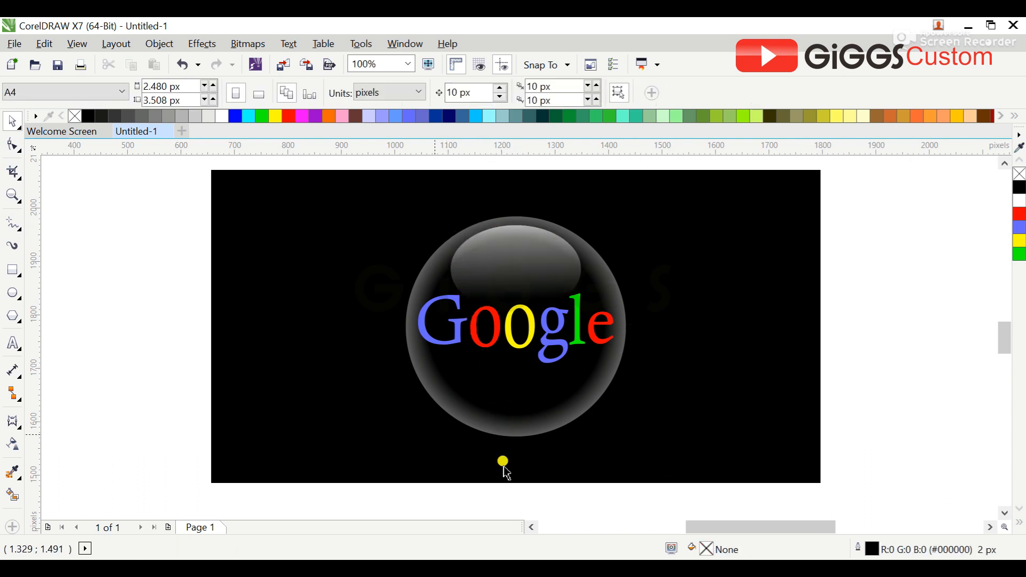
# - Group the circle, highlight ellipse and Google text, and place a copy of the group slightly to the right
pyautogui.moveTo(359, 167); pyautogui.dragTo(663, 450)
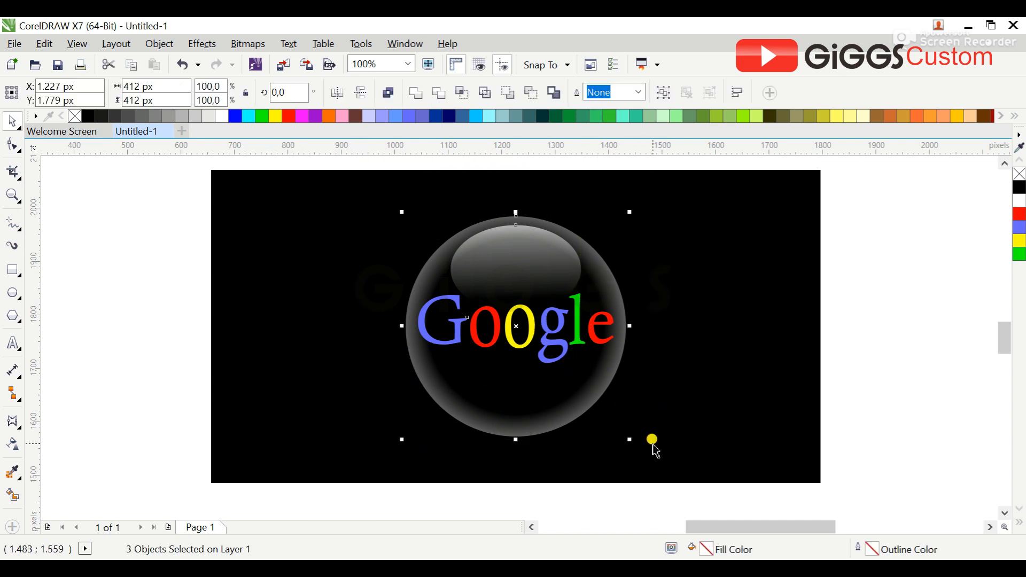
pyautogui.hotkey('ctrl', 'g')
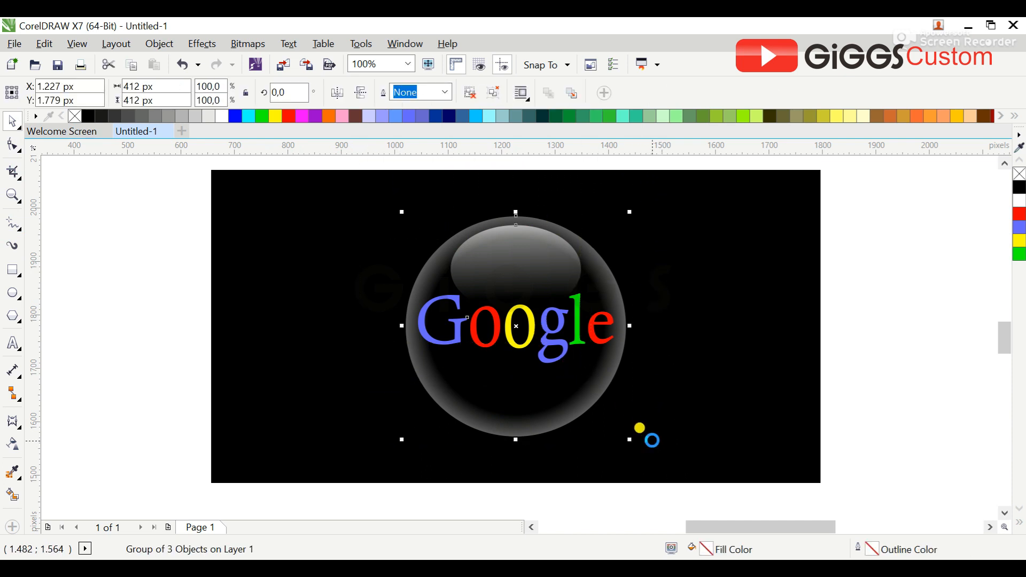
pyautogui.moveTo(551, 353); pyautogui.dragTo(600, 347)
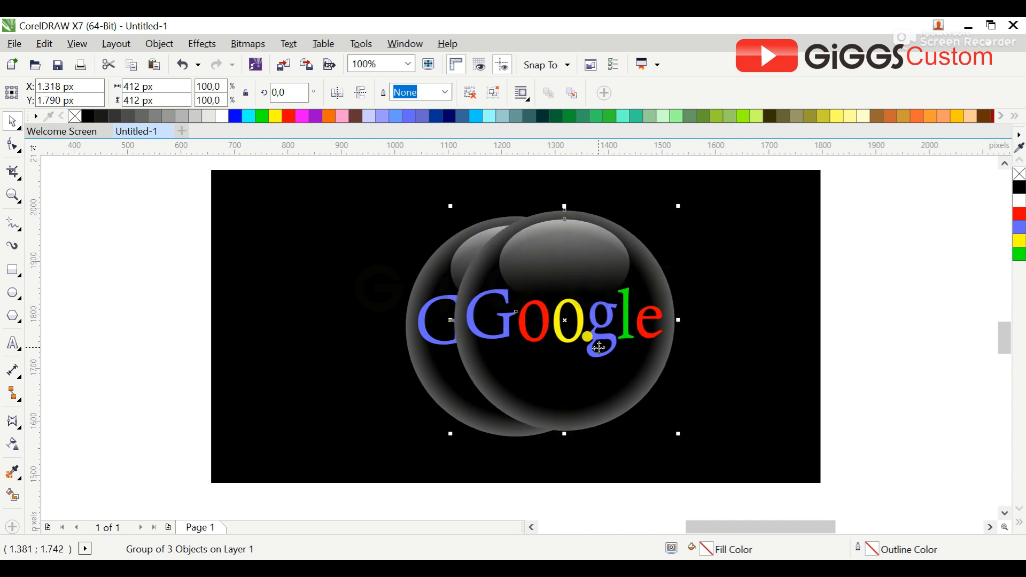
# - Shrink the copied group to about 185 x 185 px and place it at the large circle's upper-right edge
pyautogui.moveTo(675, 433); pyautogui.dragTo(518, 273)
pyautogui.moveTo(488, 239); pyautogui.dragTo(635, 243)
pyautogui.moveTo(667, 273); pyautogui.dragTo(741, 321)
pyautogui.moveTo(658, 262)
pyautogui.mouseDown()
pyautogui.moveTo(647, 258)
pyautogui.moveTo(653, 245)
pyautogui.mouseUp()
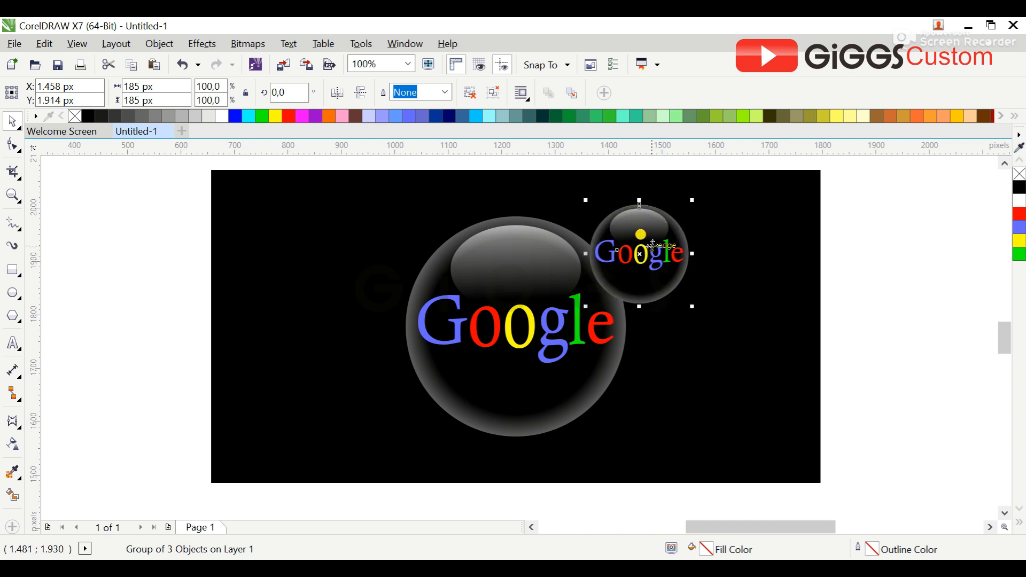
# - Ungroup the small ball at the large ball's upper-right edge and delete its highlight ellipse
pyautogui.click(859, 251)
pyautogui.click(651, 229)
pyautogui.rightClick(657, 225)
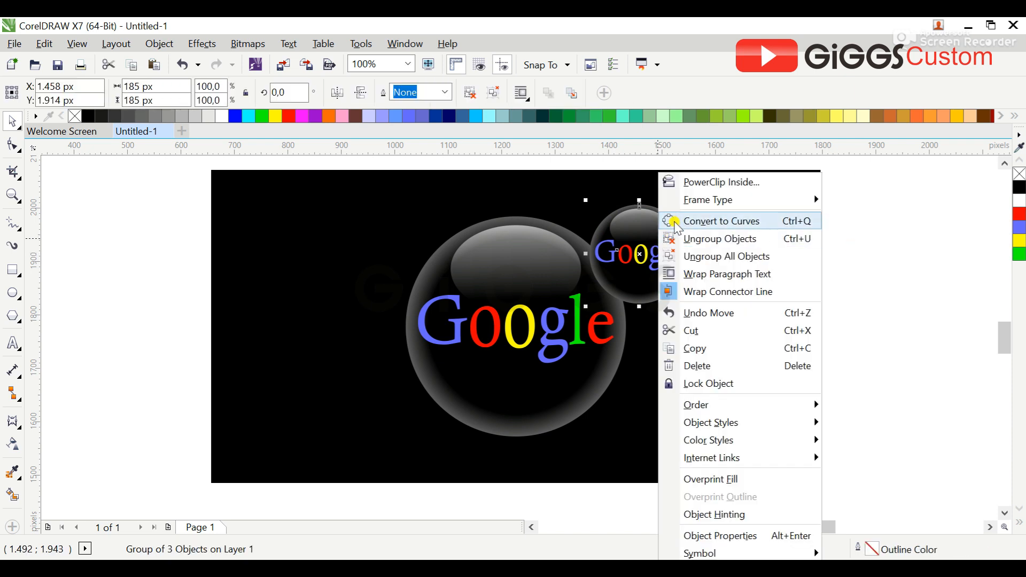
pyautogui.click(689, 239)
pyautogui.click(710, 262)
pyautogui.click(646, 233)
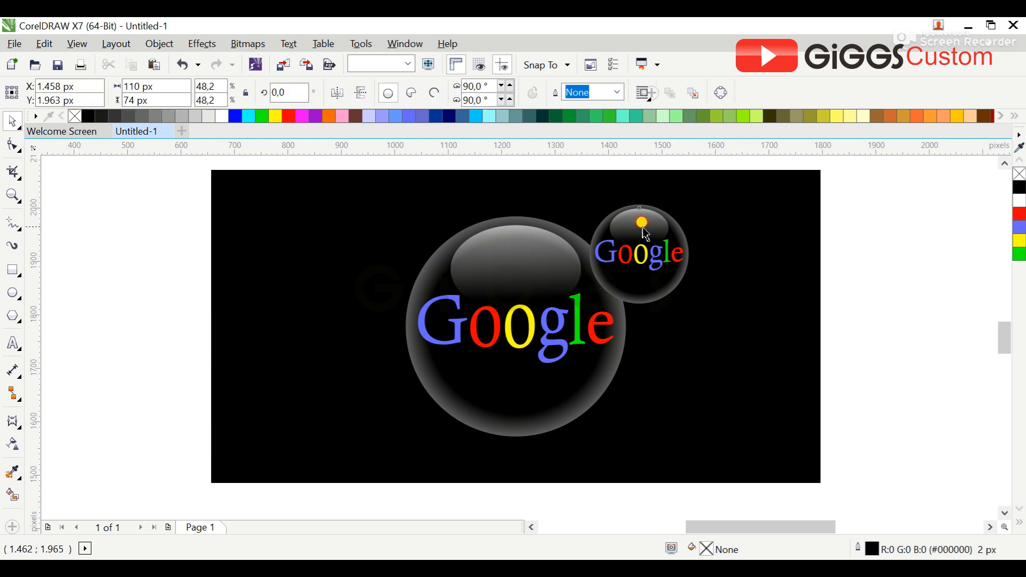
pyautogui.press('Escape')
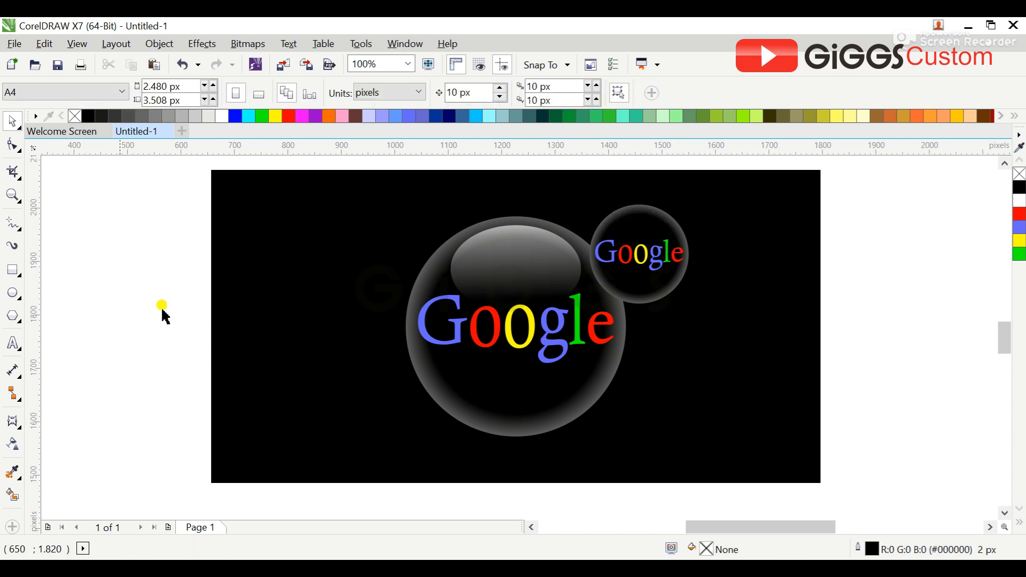
# - Draw a circle about 77 px across near the top of the upper-right ball, filled white with no outline
pyautogui.click(13, 293)
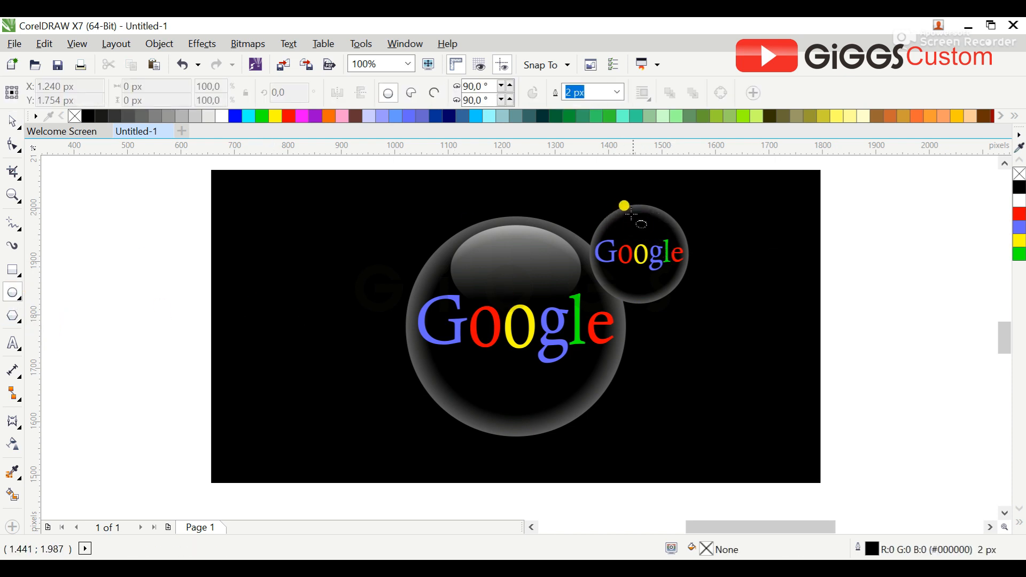
pyautogui.moveTo(637, 212); pyautogui.dragTo(652, 233)
pyautogui.press('space')
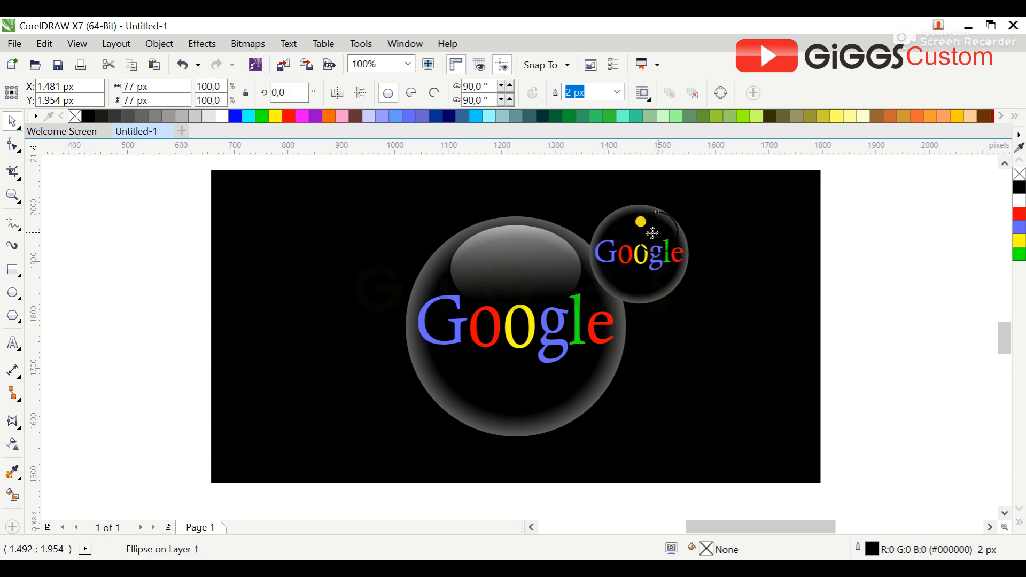
pyautogui.click(221, 117)
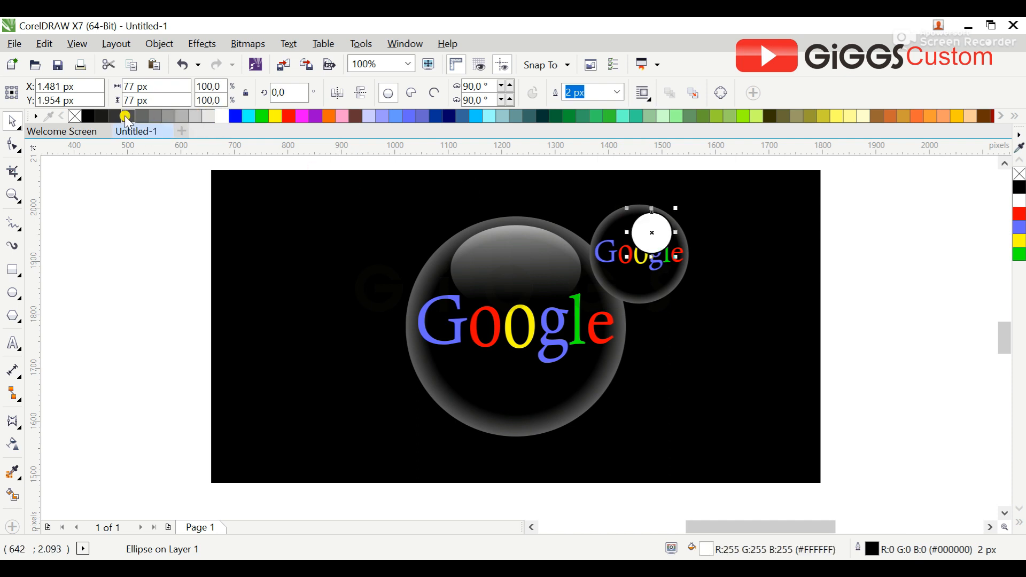
pyautogui.rightClick(75, 116)
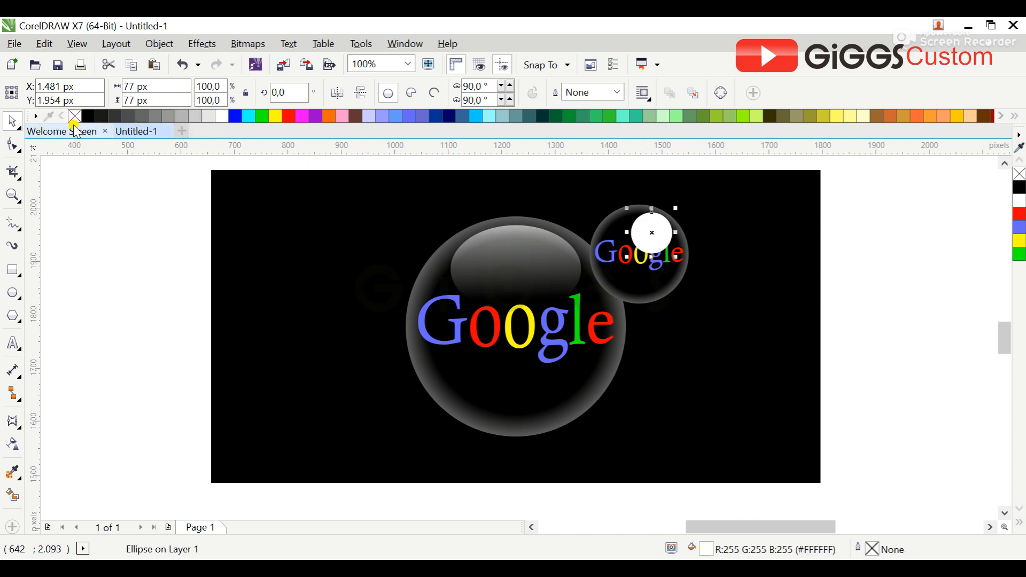
# - Apply a uniform transparency of 80 to the small white circle
pyautogui.click(13, 444)
pyautogui.click(595, 285)
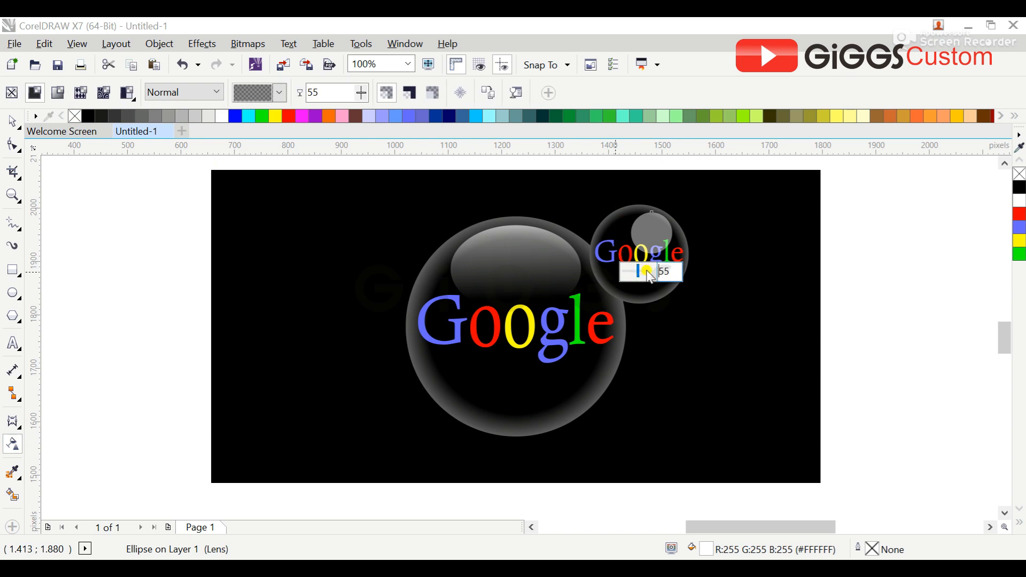
pyautogui.click(648, 270)
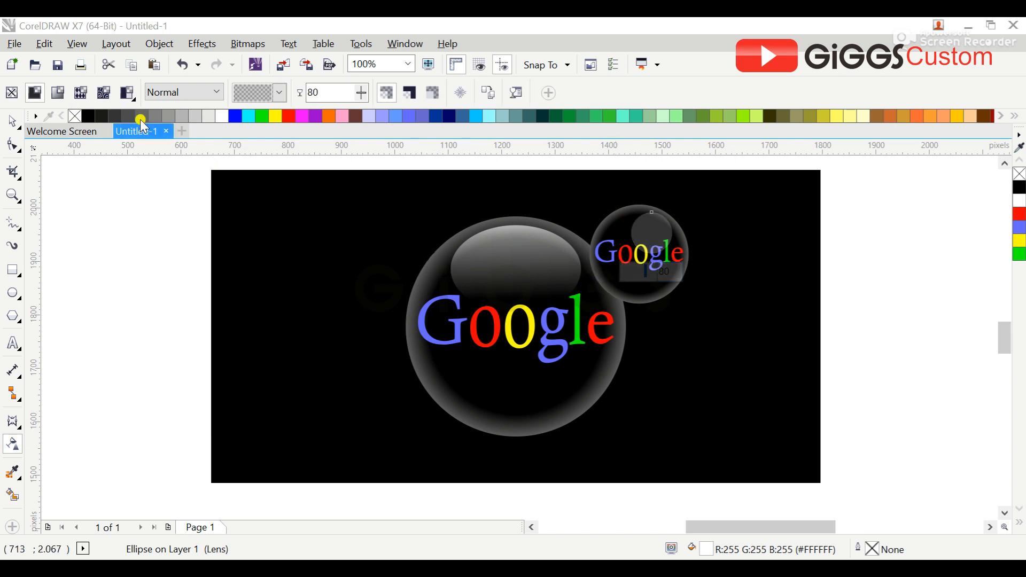
pyautogui.click(12, 121)
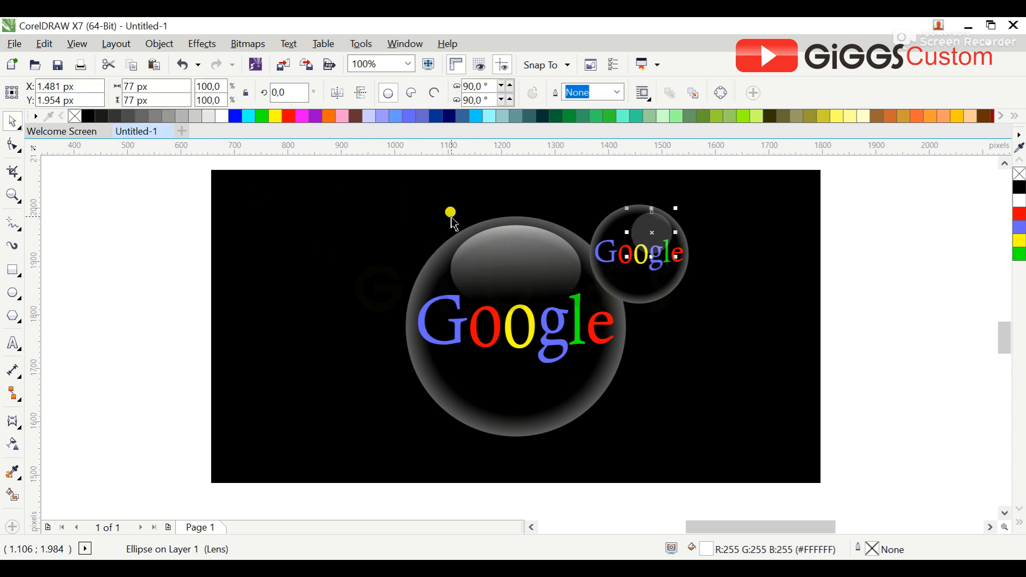
# - Apply a diagonal linear transparency to the small white circle, fading from its upper right to fully transparent near its centre
pyautogui.click(13, 445)
pyautogui.moveTo(663, 220)
pyautogui.mouseDown()
pyautogui.moveTo(688, 230)
pyautogui.moveTo(673, 202)
pyautogui.mouseUp()
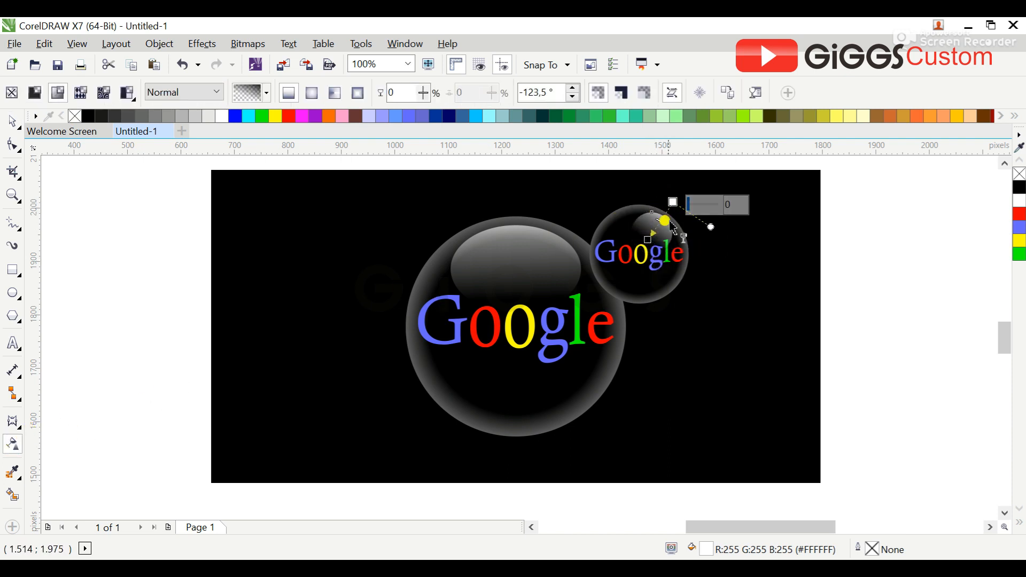
pyautogui.moveTo(648, 240); pyautogui.dragTo(651, 232)
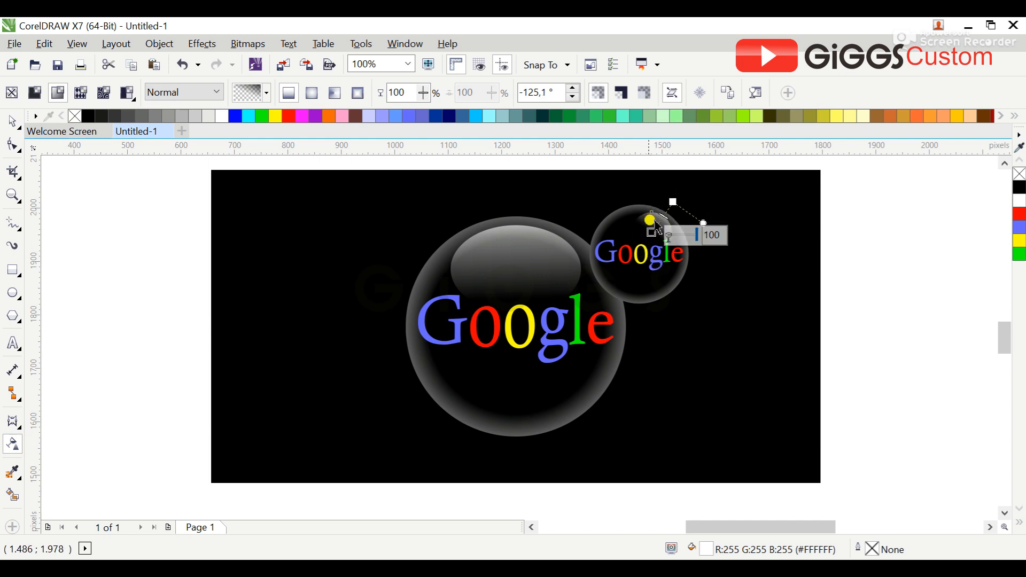
pyautogui.click(12, 121)
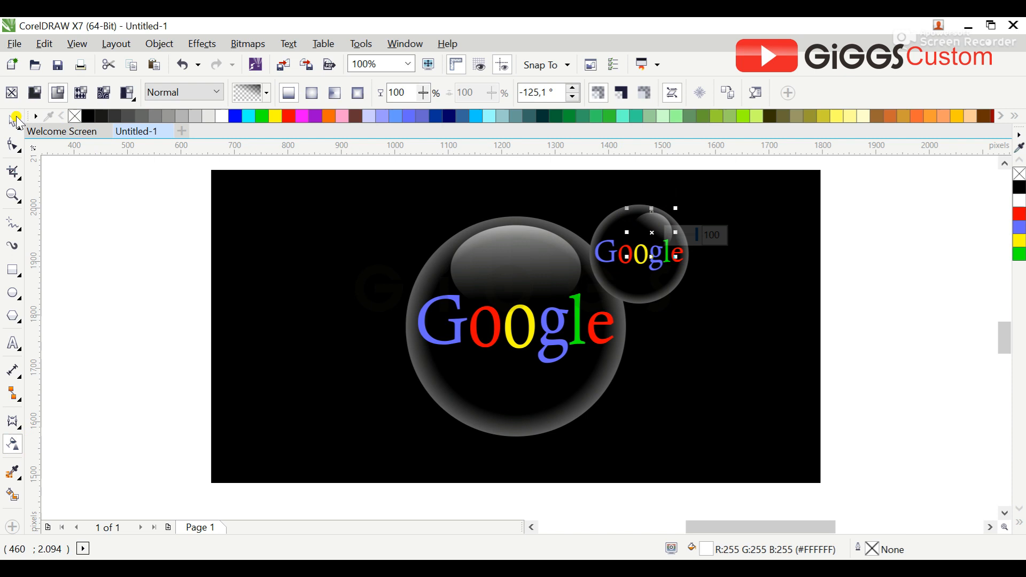
pyautogui.click(67, 255)
# - Duplicate the large ball, shrink the copy to about 111 x 111 px and place it below the upper-right ball
pyautogui.click(500, 360)
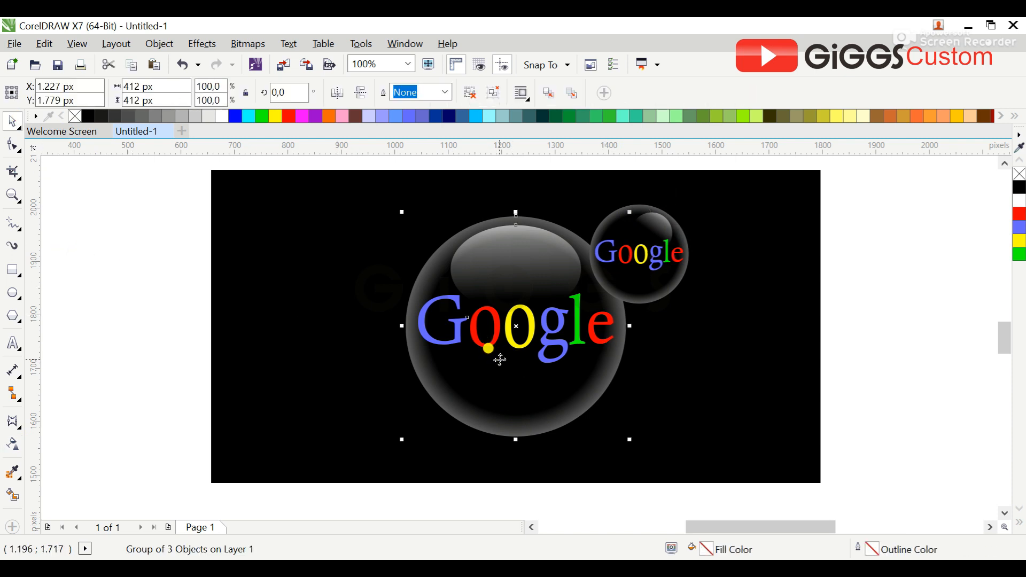
pyautogui.hotkey('shift', 'pageup')
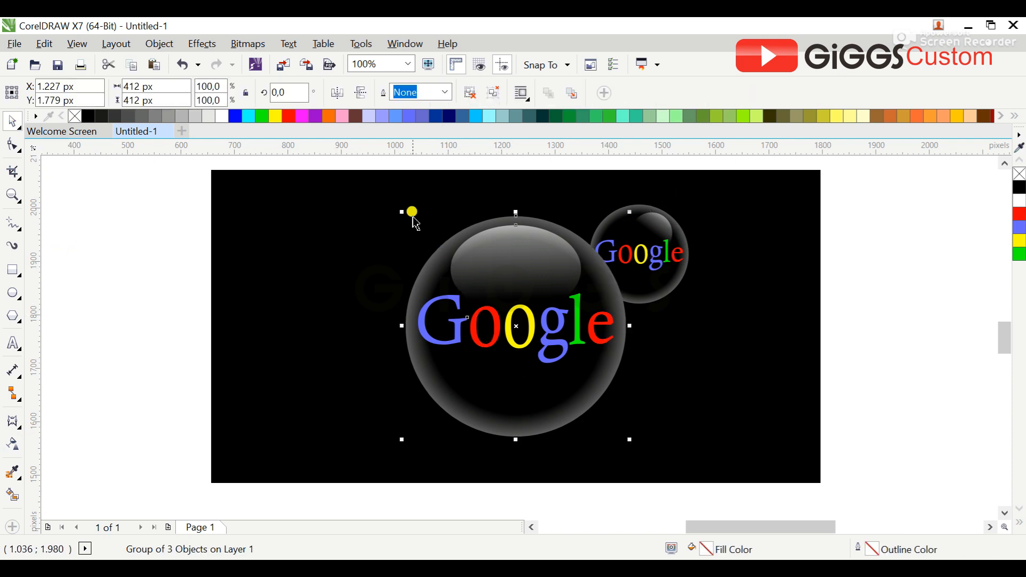
pyautogui.moveTo(404, 211); pyautogui.dragTo(568, 378)
pyautogui.moveTo(621, 418); pyautogui.dragTo(683, 348)
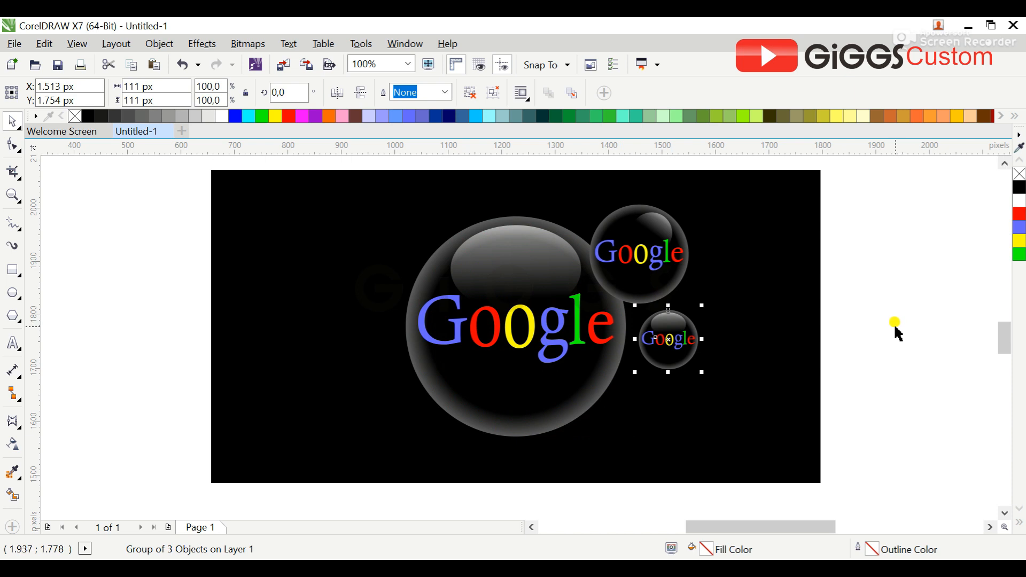
# - Duplicate the large ball again, shrink the copy to about 260 x 260 px and place it over the large ball's lower-left edge
pyautogui.press('Tab')
pyautogui.moveTo(499, 331); pyautogui.dragTo(382, 348)
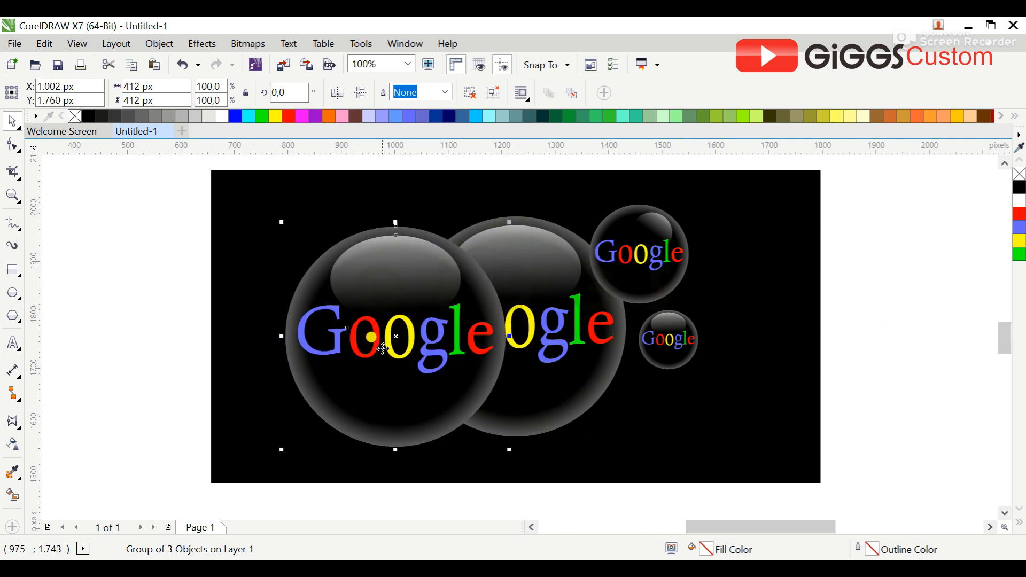
pyautogui.moveTo(282, 451); pyautogui.dragTo(345, 363)
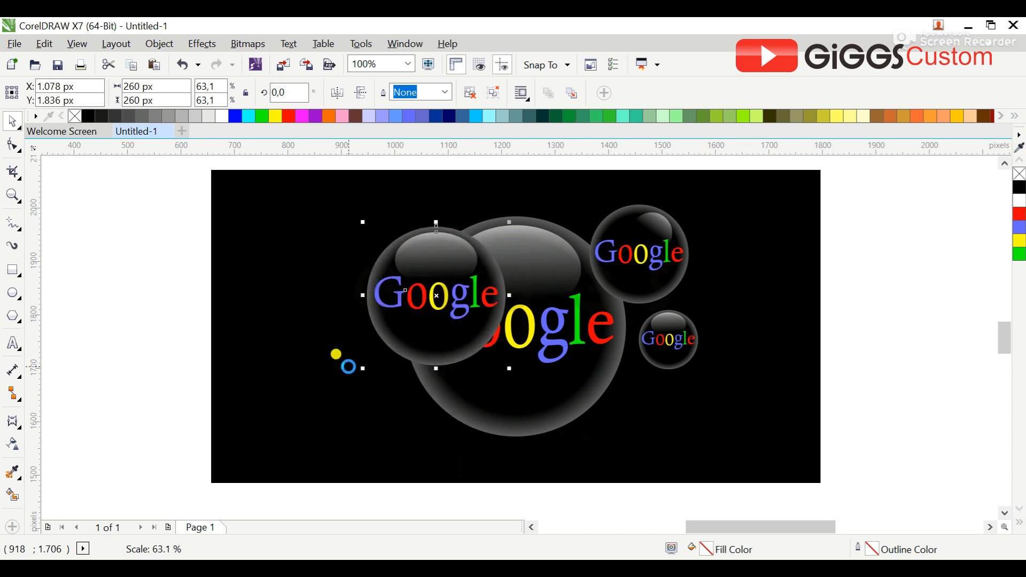
pyautogui.moveTo(396, 294); pyautogui.dragTo(357, 372)
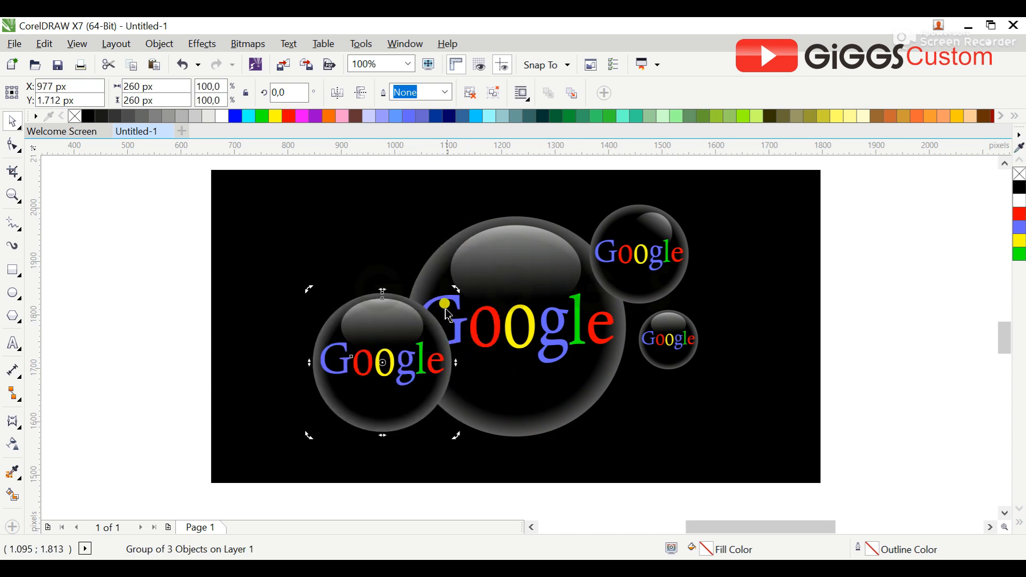
# - Rotate the lower-left ball by about 23.8°, shrink it to about 208 x 208 px and place it against the large ball's edge
pyautogui.moveTo(456, 293); pyautogui.dragTo(395, 309)
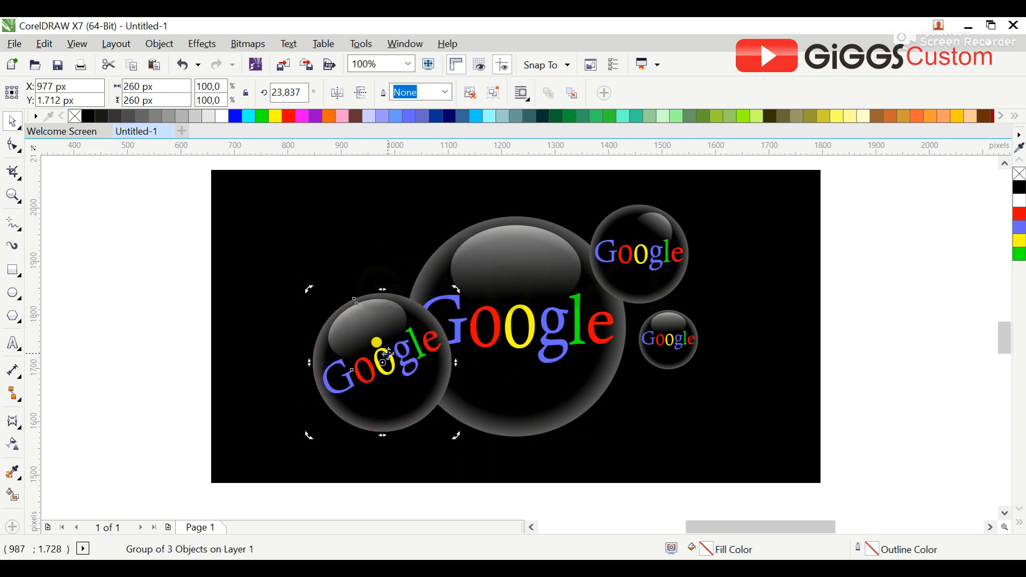
pyautogui.moveTo(388, 352); pyautogui.dragTo(375, 362)
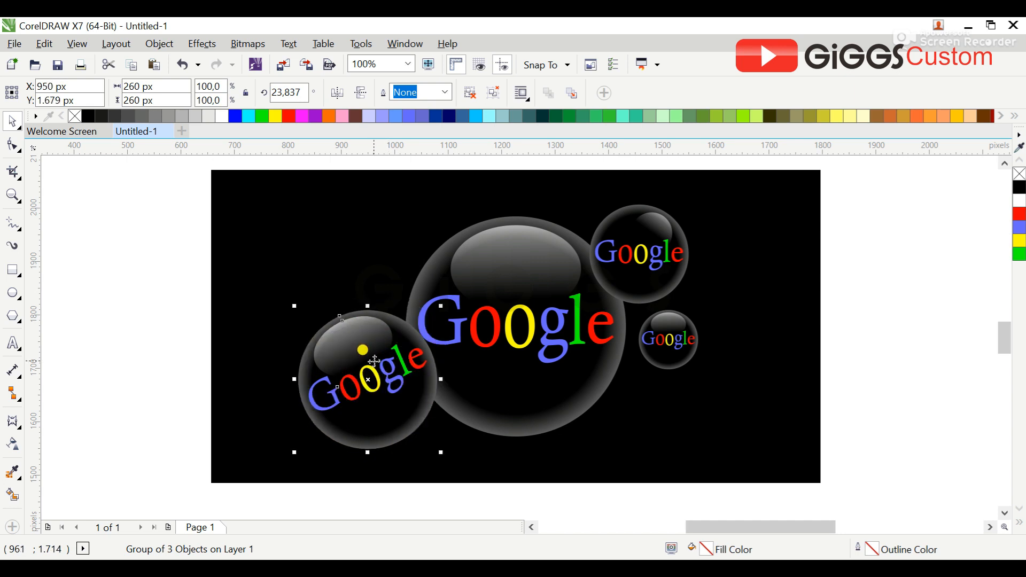
pyautogui.moveTo(293, 453); pyautogui.dragTo(311, 417)
pyautogui.moveTo(340, 361); pyautogui.dragTo(362, 382)
pyautogui.click(149, 314)
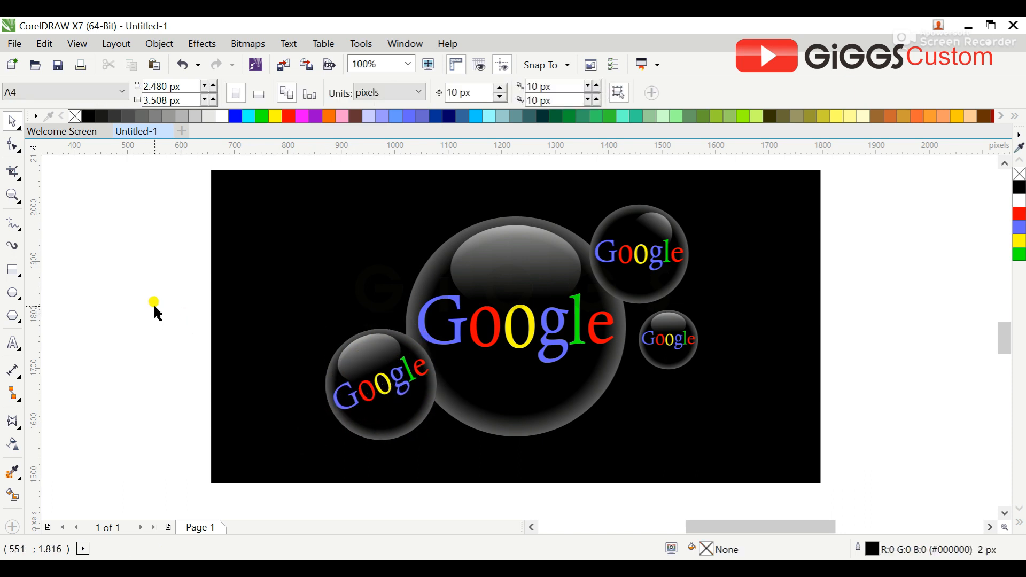
# - Ungroup the lower-left ball, rotate its highlight ellipse clockwise and shift it to the right within the ball's top
pyautogui.click(376, 360)
pyautogui.hotkey('ctrl', 'u')
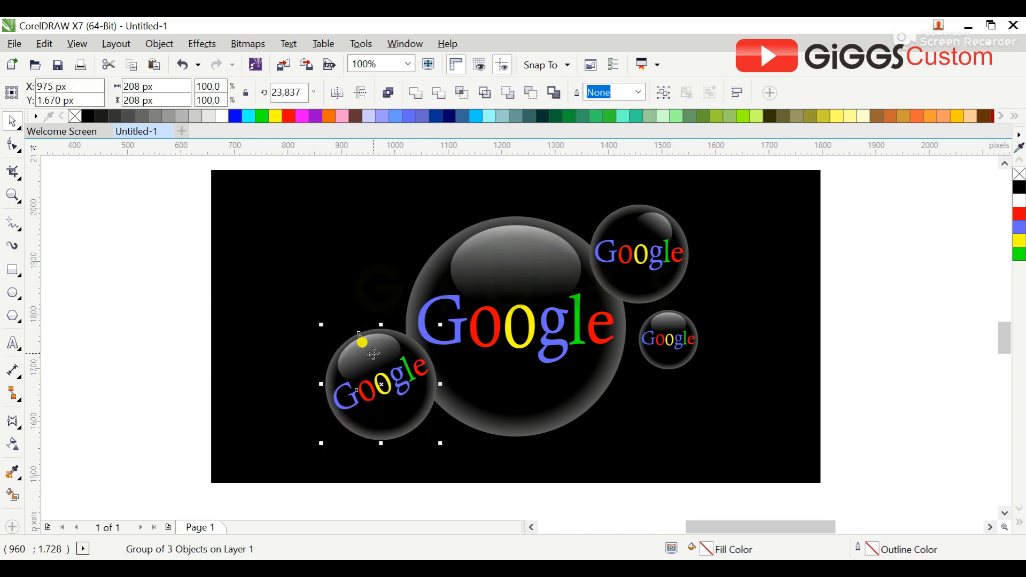
pyautogui.click(141, 353)
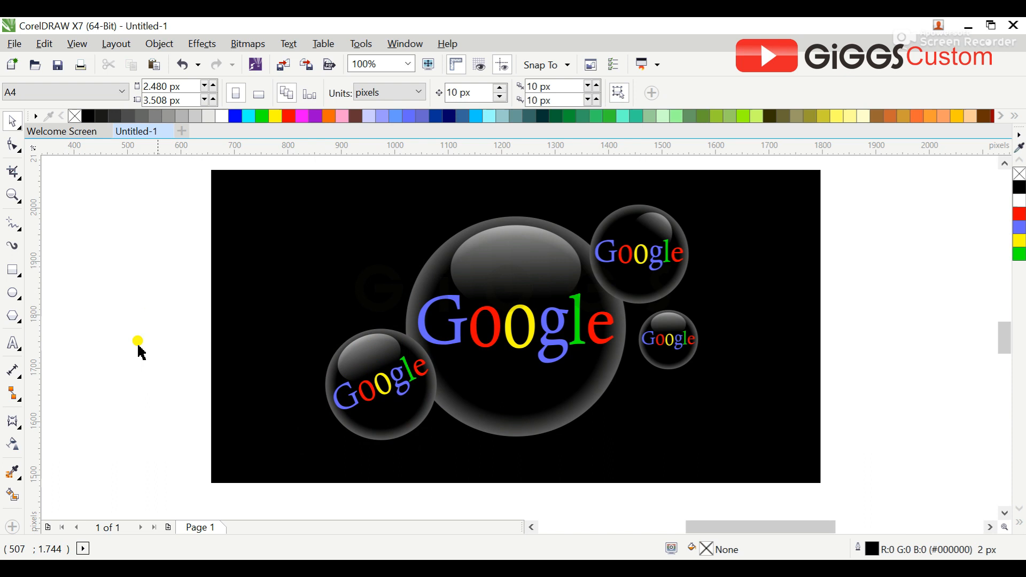
pyautogui.click(347, 365)
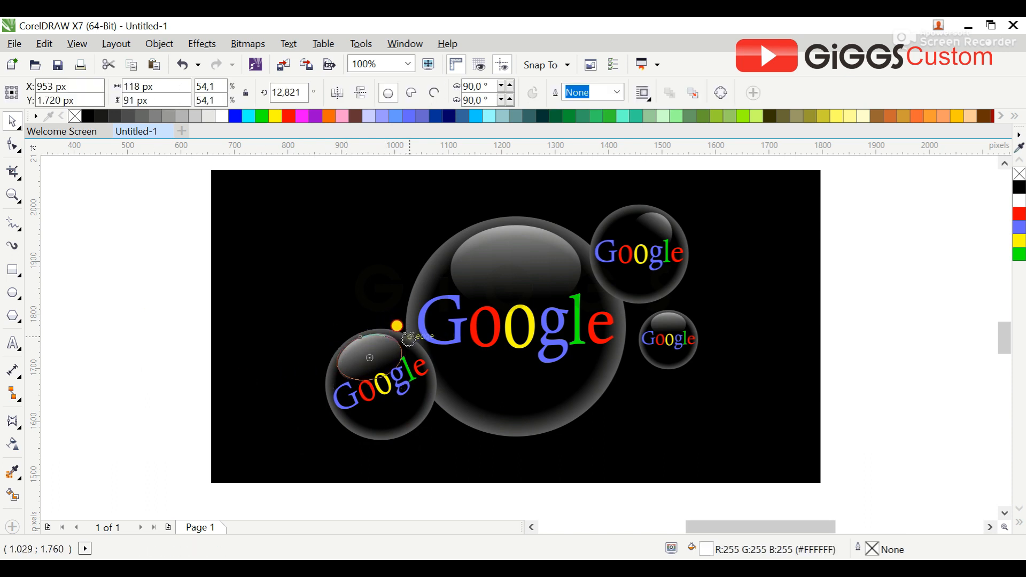
pyautogui.moveTo(409, 338)
pyautogui.mouseDown()
pyautogui.moveTo(394, 355)
pyautogui.moveTo(431, 344)
pyautogui.moveTo(424, 339)
pyautogui.mouseUp()
pyautogui.click(378, 356)
pyautogui.click(163, 373)
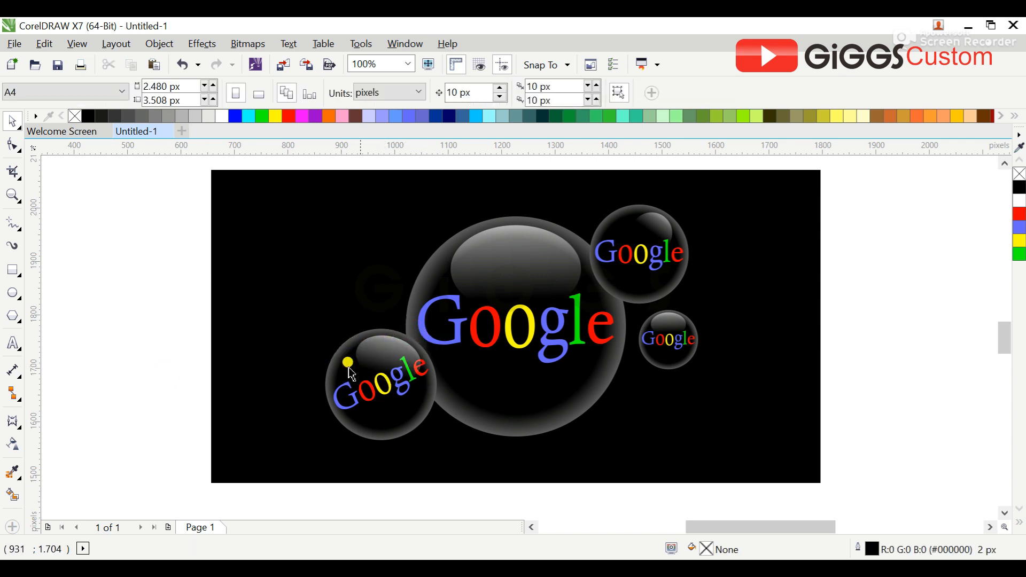
# - Place a copy of the large ball at its upper left, shrunk to about 68 x 68 px and rotated to about 332.8°
pyautogui.click(517, 370)
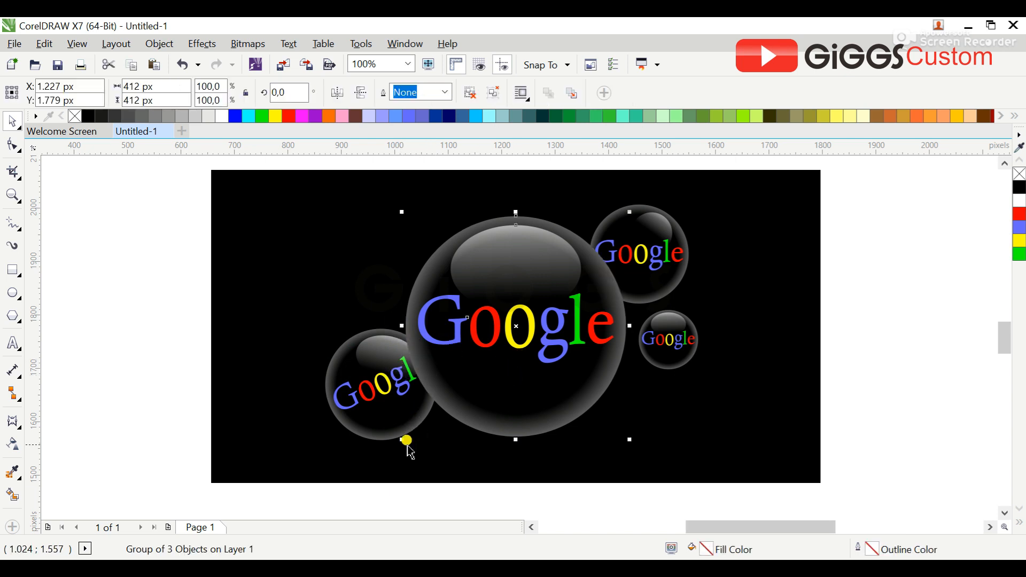
pyautogui.moveTo(402, 440)
pyautogui.mouseDown()
pyautogui.moveTo(578, 243)
pyautogui.moveTo(607, 233)
pyautogui.moveTo(429, 272)
pyautogui.moveTo(385, 269)
pyautogui.moveTo(371, 238)
pyautogui.moveTo(376, 259)
pyautogui.moveTo(363, 265)
pyautogui.moveTo(385, 269)
pyautogui.moveTo(394, 260)
pyautogui.mouseUp()
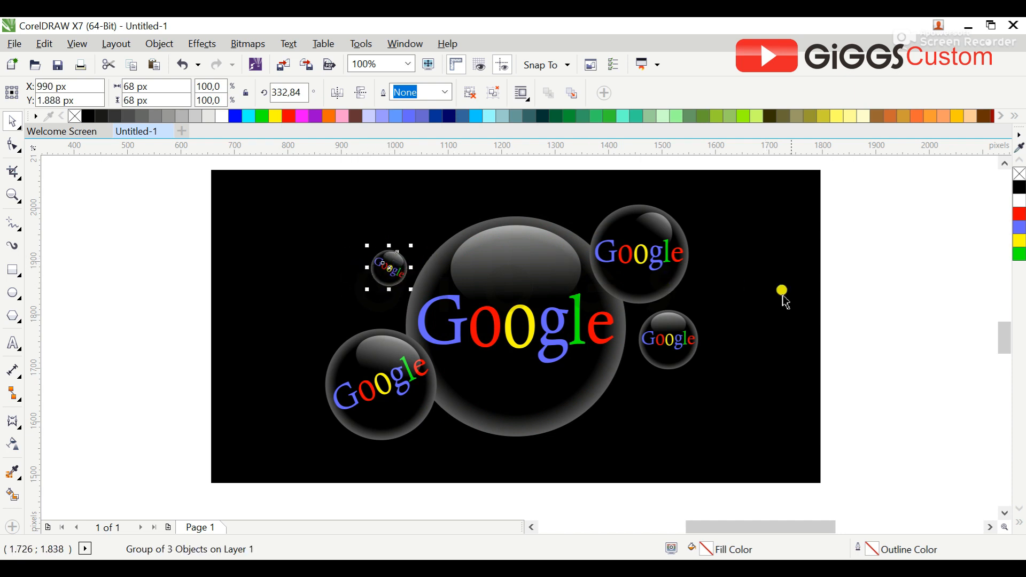
pyautogui.click(868, 318)
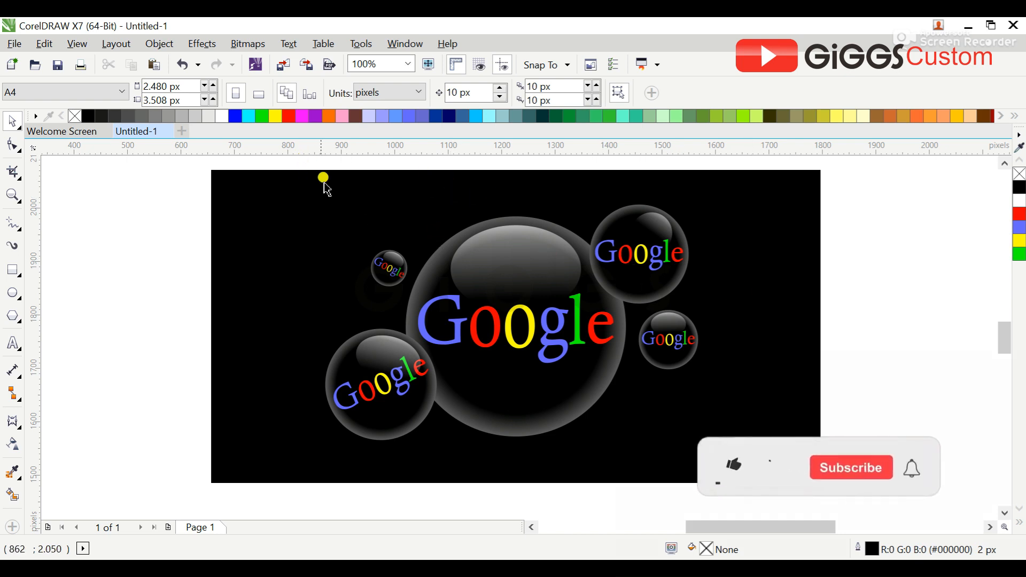
# - Shrink another large-ball copy to about 59 x 59 px, rotate it about 34.2° and place it at the 111 px ball's lower-left edge
pyautogui.click(432, 270)
pyautogui.moveTo(402, 212); pyautogui.dragTo(586, 362)
pyautogui.click(609, 418)
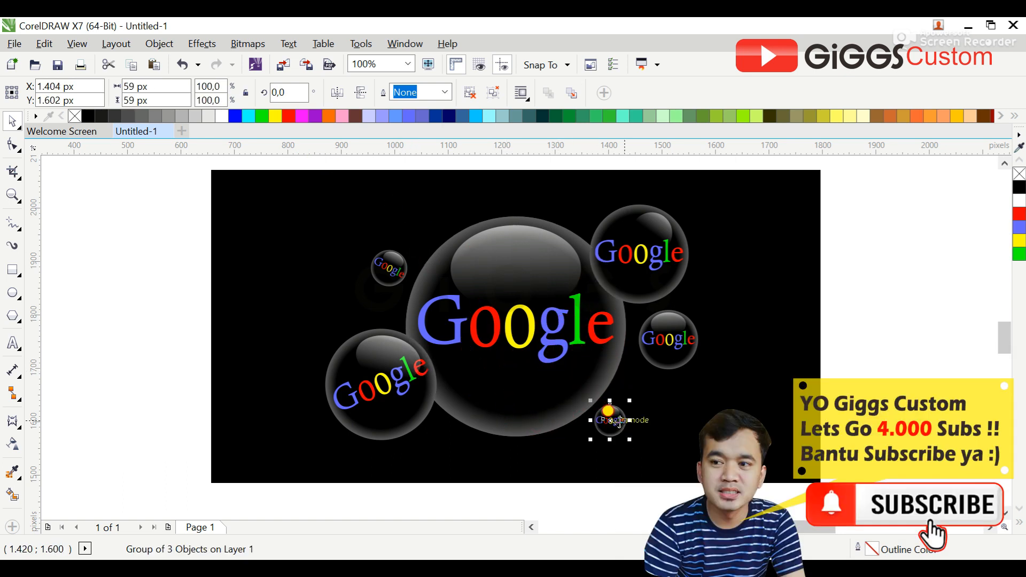
pyautogui.moveTo(625, 402); pyautogui.dragTo(632, 349)
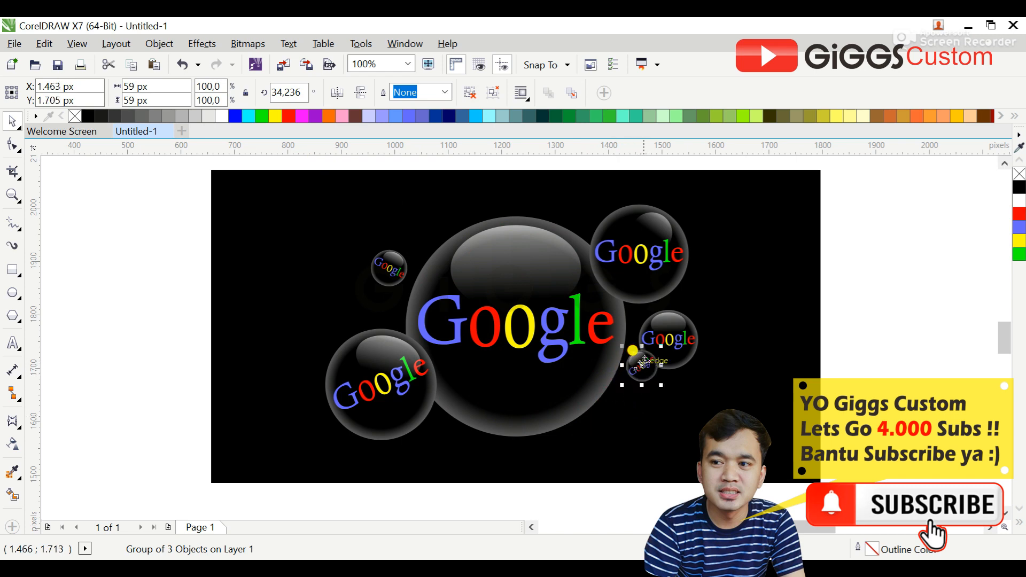
pyautogui.click(853, 332)
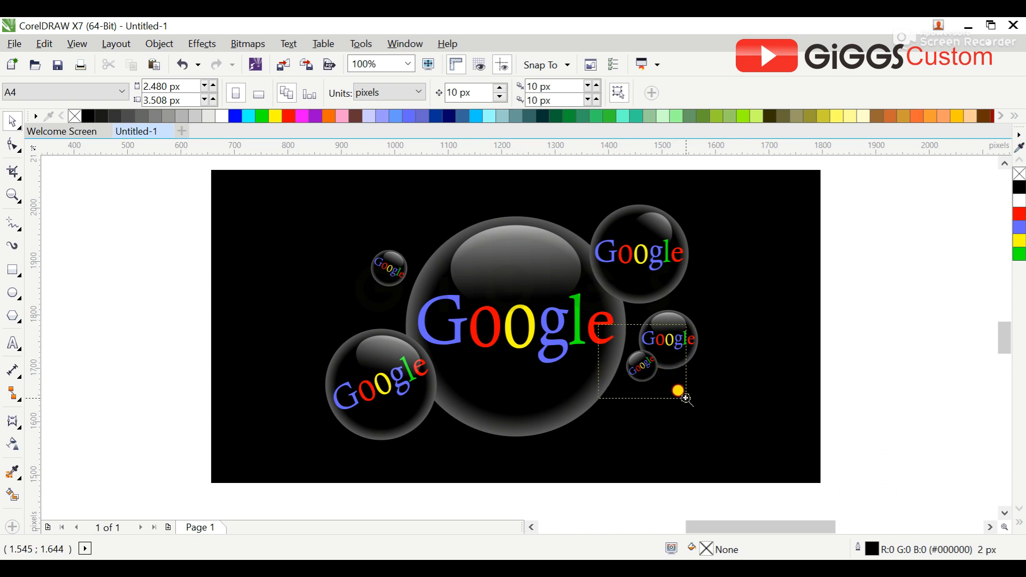
# - Ungroup the tiny rotated ball at the lower-left edge of the 111 px ball
pyautogui.scroll(5, 676, 377)
pyautogui.click(466, 315)
pyautogui.rightClick(470, 311)
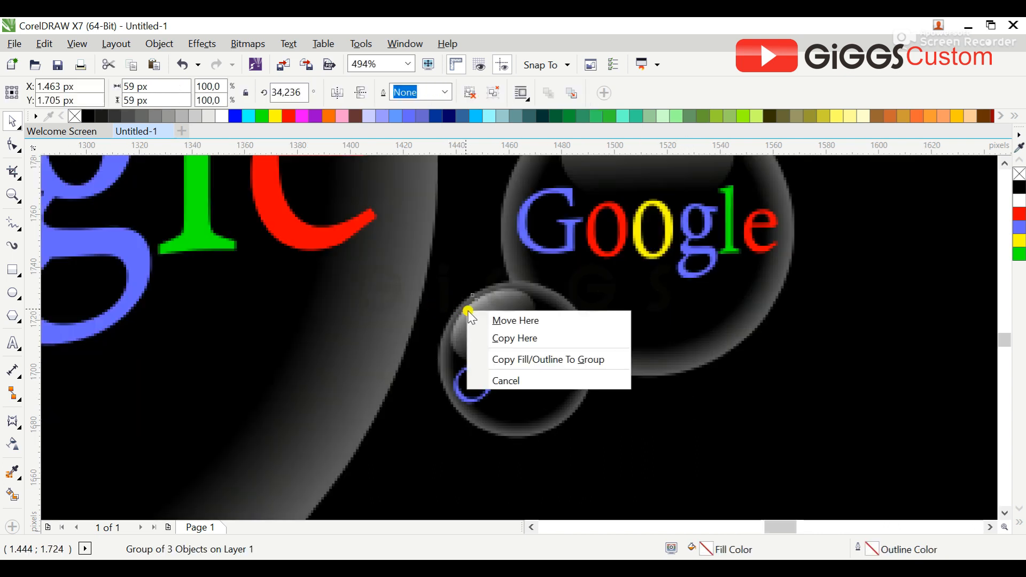
pyautogui.click(491, 292)
pyautogui.rightClick(505, 298)
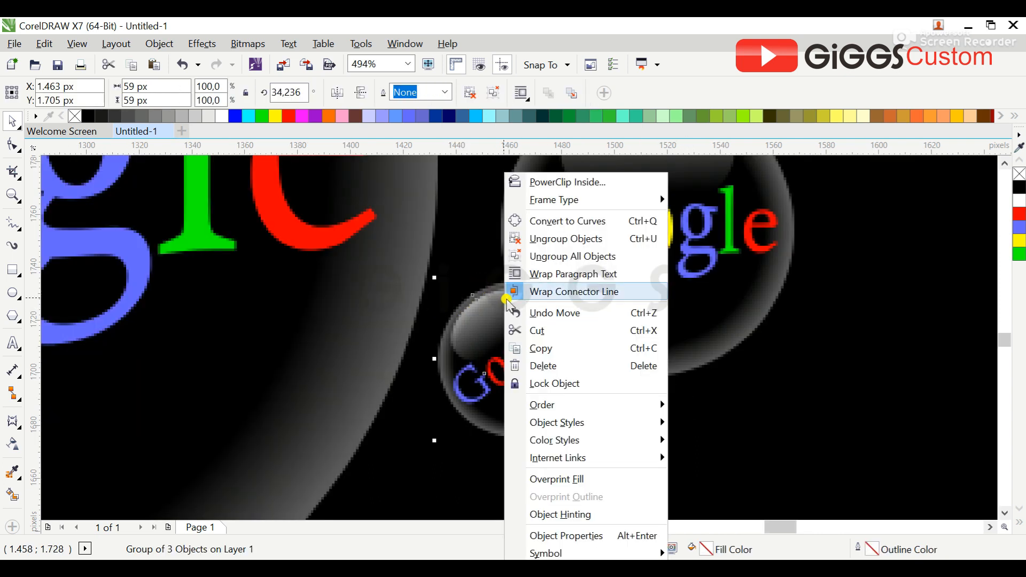
pyautogui.click(534, 235)
pyautogui.click(466, 333)
pyautogui.click(671, 334)
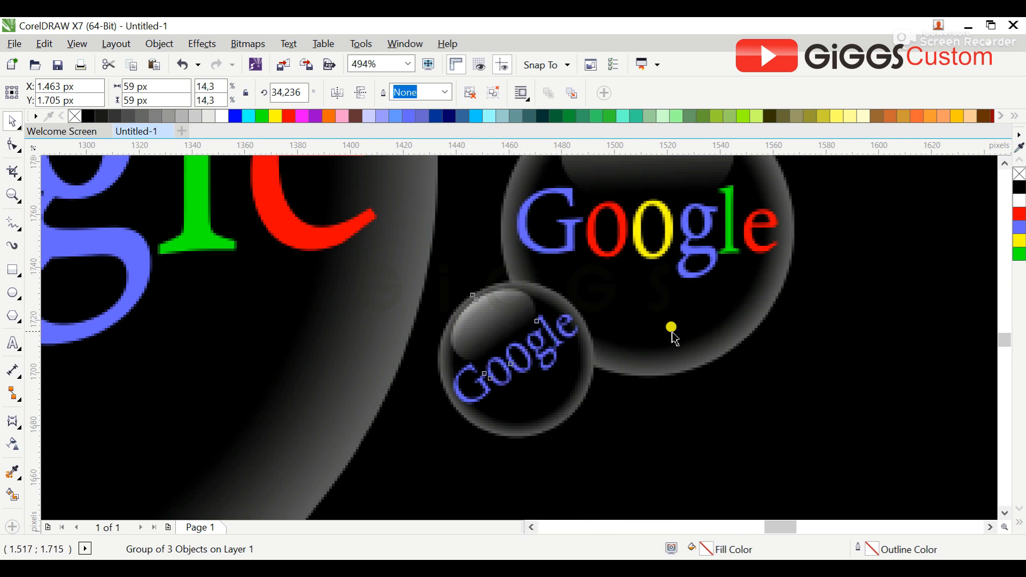
pyautogui.click(497, 313)
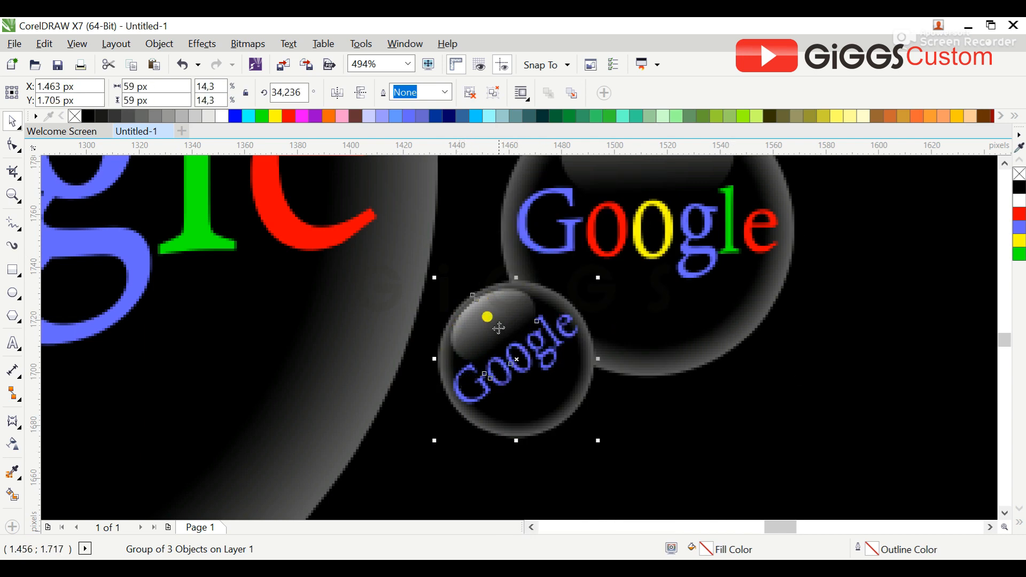
pyautogui.hotkey('ctrl', 'z')
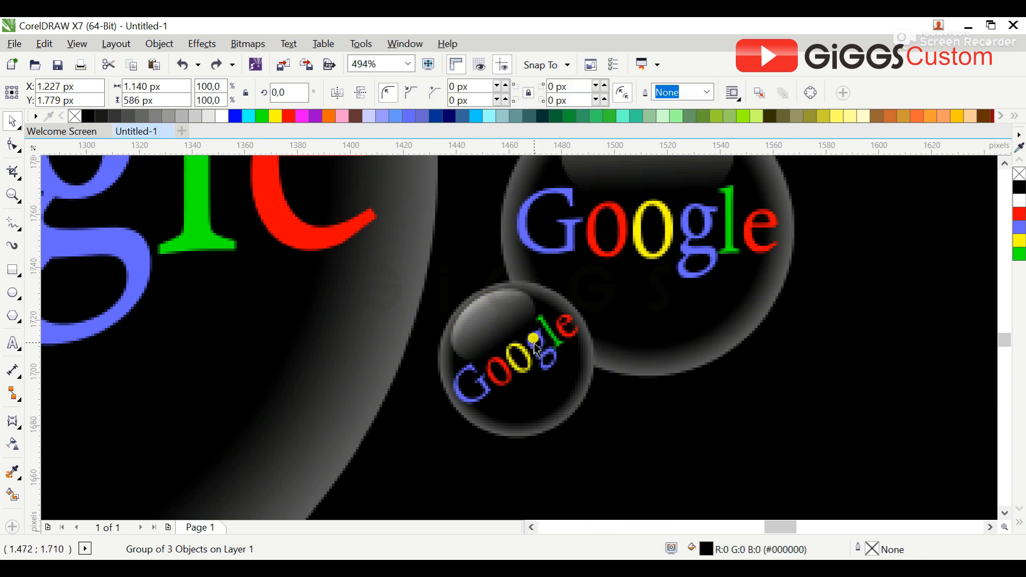
pyautogui.moveTo(504, 319); pyautogui.dragTo(546, 303)
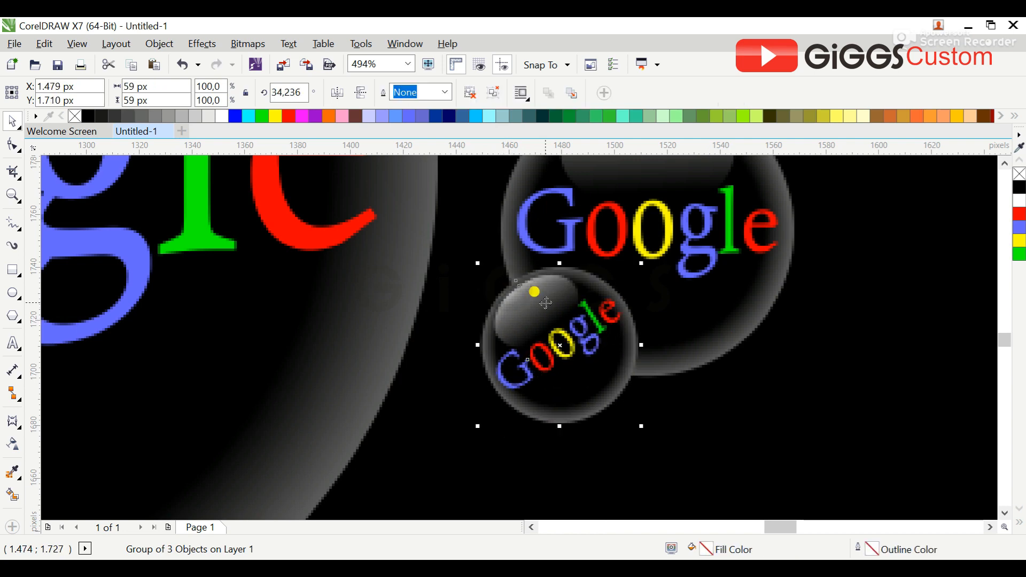
pyautogui.hotkey('ctrl', 'z')
# - Ungroup the tiny ball beside the 111 px ball, then shrink its highlight ellipse and set it level near the ball's top edge
pyautogui.hotkey('ctrl', 'u')
pyautogui.click(684, 358)
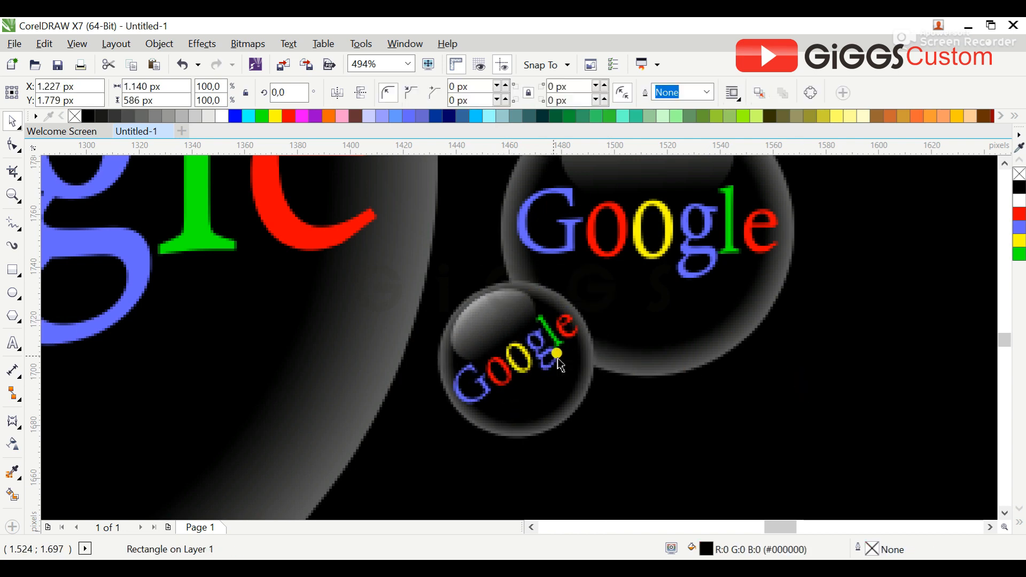
pyautogui.click(481, 315)
pyautogui.moveTo(455, 364); pyautogui.dragTo(493, 327)
pyautogui.moveTo(540, 285); pyautogui.dragTo(515, 294)
pyautogui.click(518, 305)
pyautogui.click(499, 307)
pyautogui.click(804, 404)
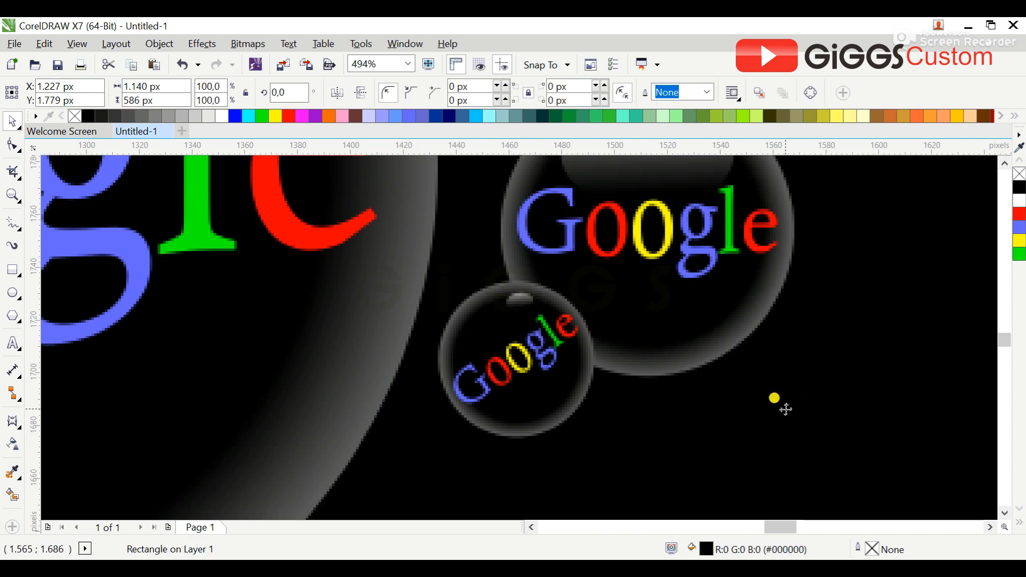
# - Deselect everything and examine the whole glass-ball composition in a full-screen preview
pyautogui.scroll(-5, 783, 404)
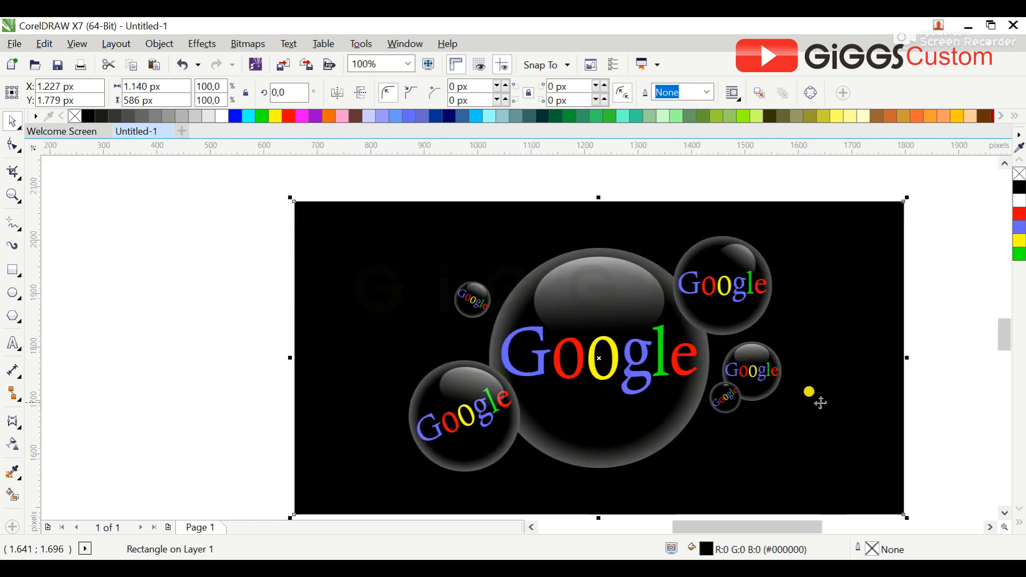
pyautogui.click(928, 421)
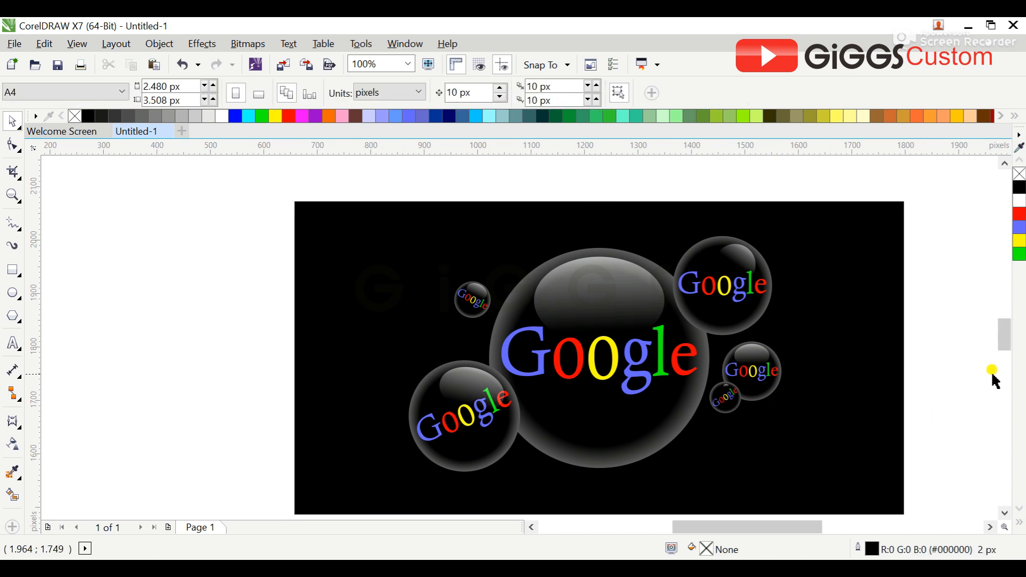
pyautogui.scroll(-2, 986, 376)
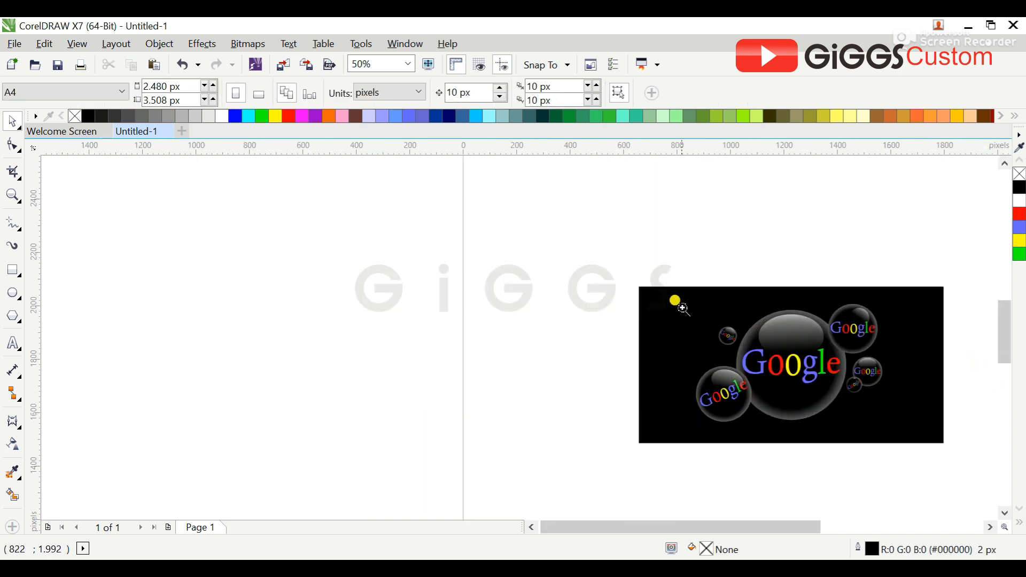
pyautogui.moveTo(683, 293); pyautogui.dragTo(719, 319)
pyautogui.scroll(3, 889, 426)
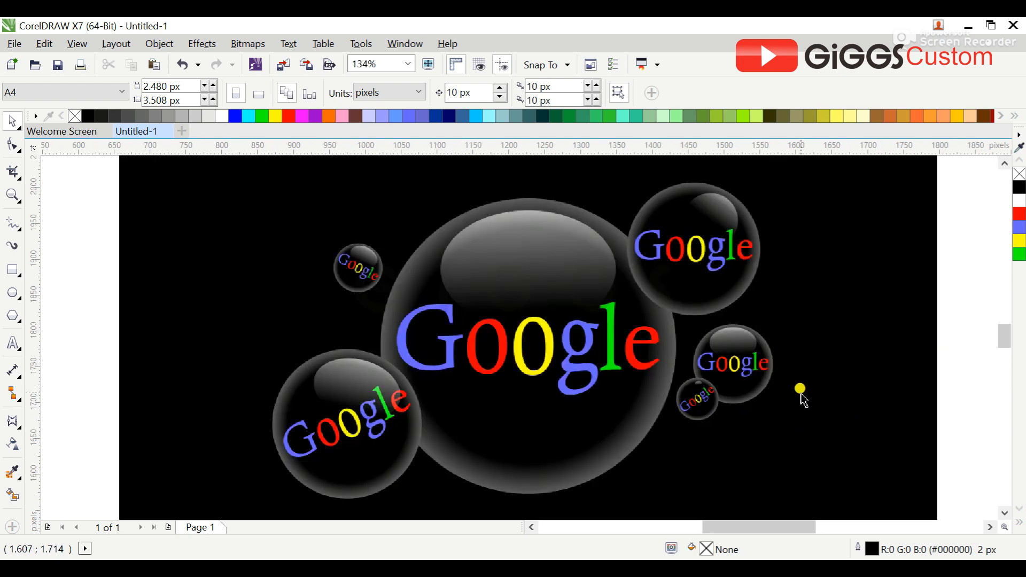
pyautogui.press('F9')
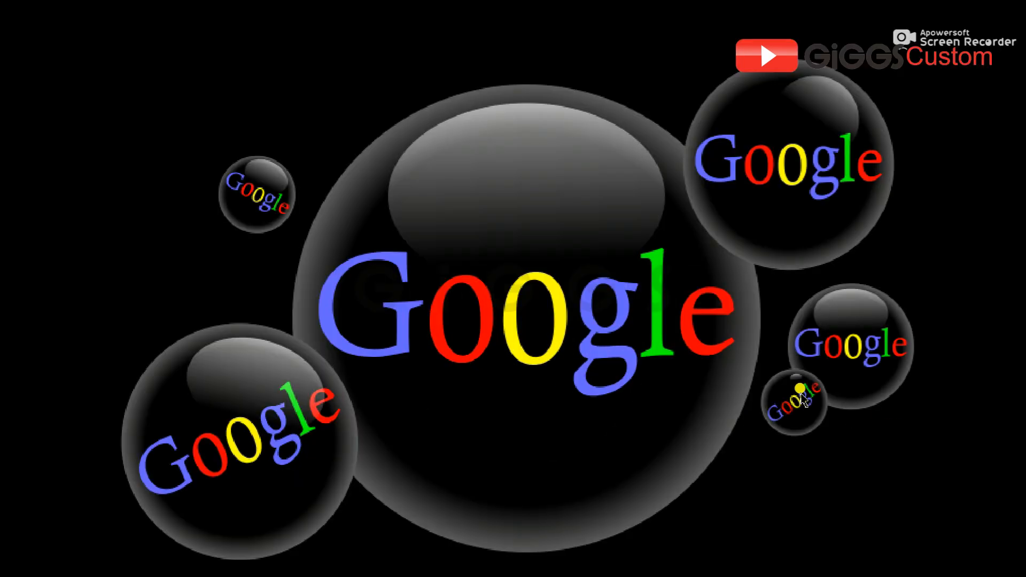